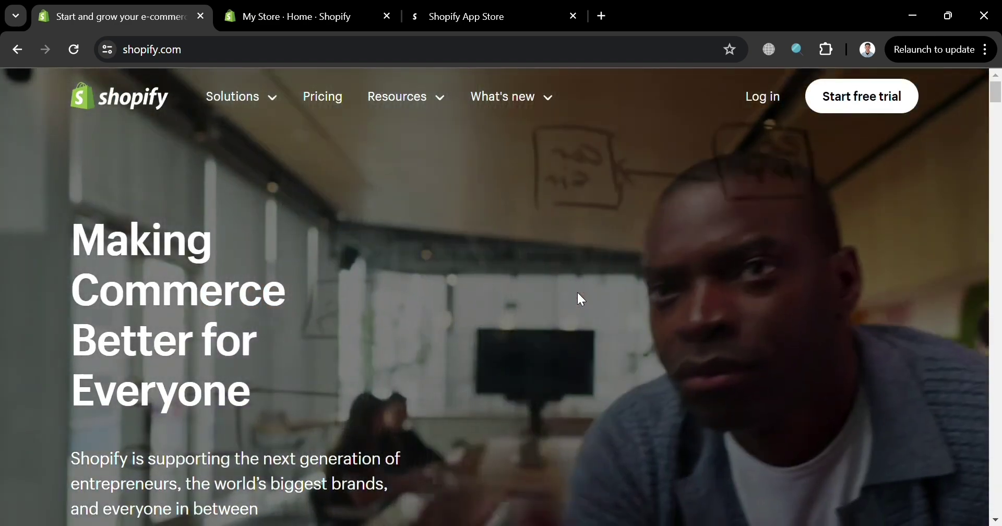
# Step: Scroll down through the current page to review its content
pyautogui.scroll(-1, 578, 294)
pyautogui.scroll(-2, 578, 294)
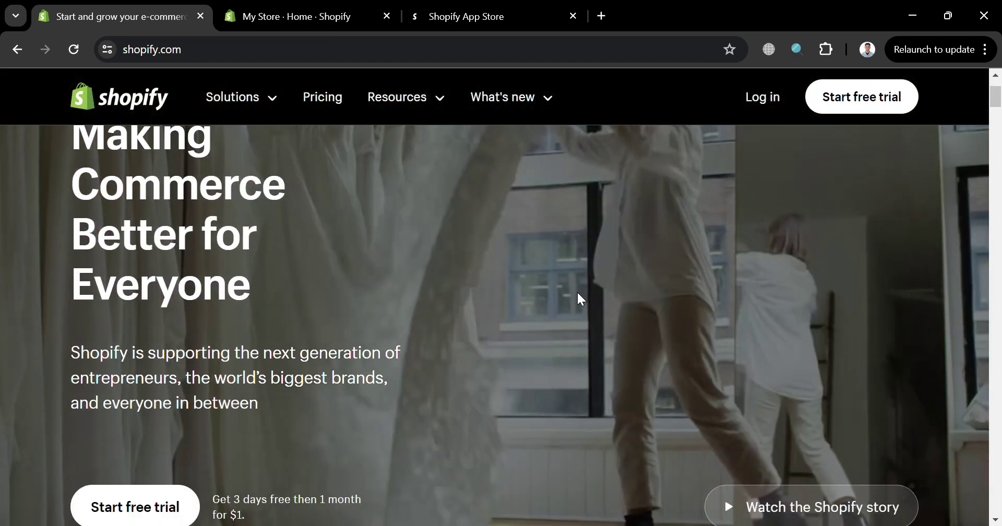
pyautogui.scroll(3, 577, 294)
pyautogui.scroll(-8, 578, 293)
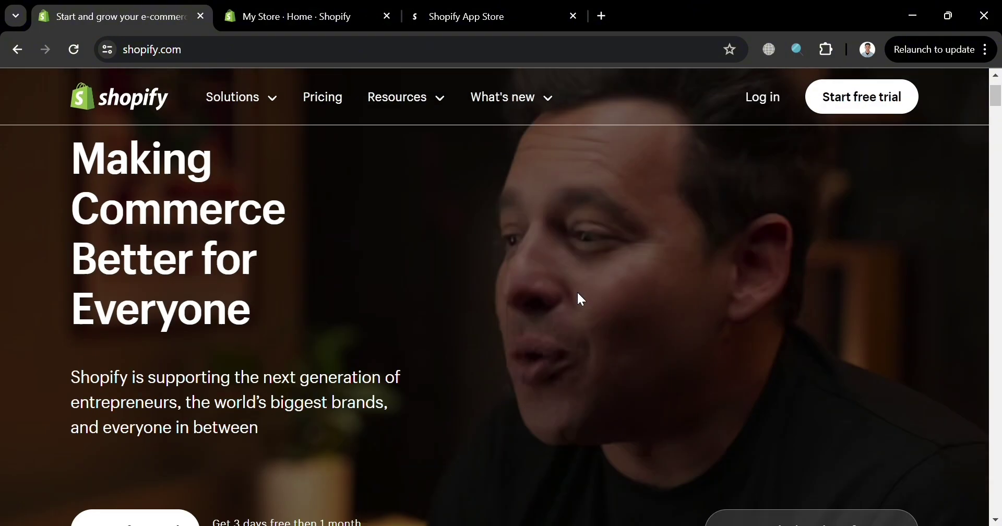
pyautogui.scroll(-2, 585, 301)
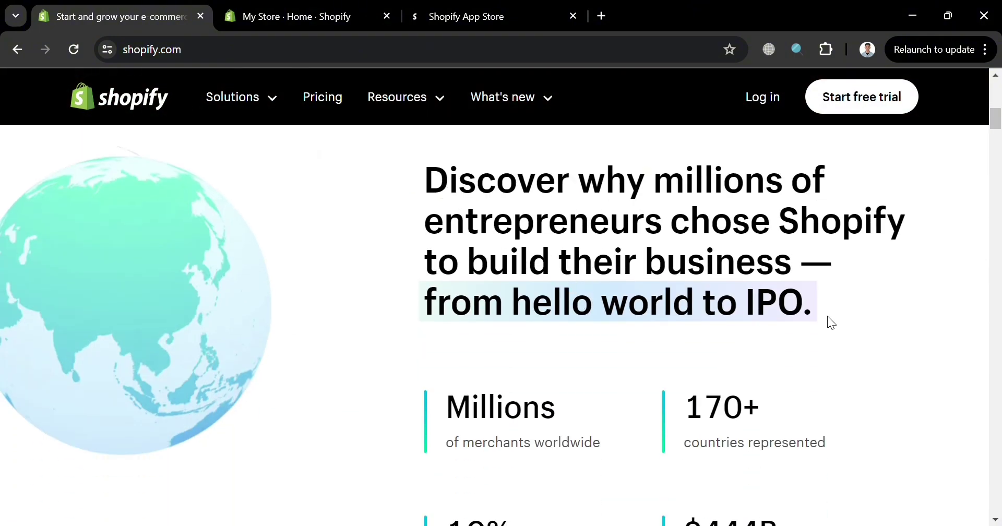
pyautogui.scroll(-6, 776, 326)
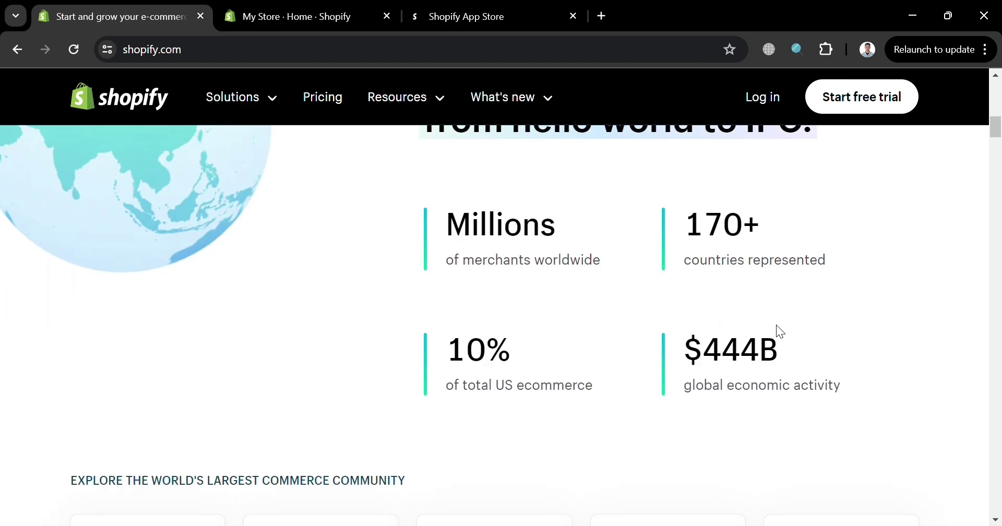
pyautogui.scroll(-4, 777, 326)
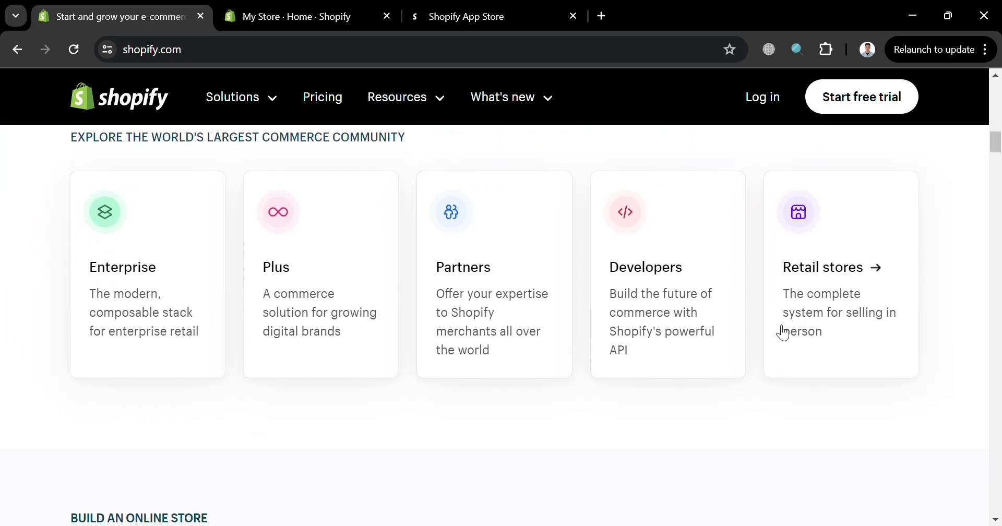
pyautogui.scroll(-4, 777, 326)
pyautogui.scroll(3, 760, 223)
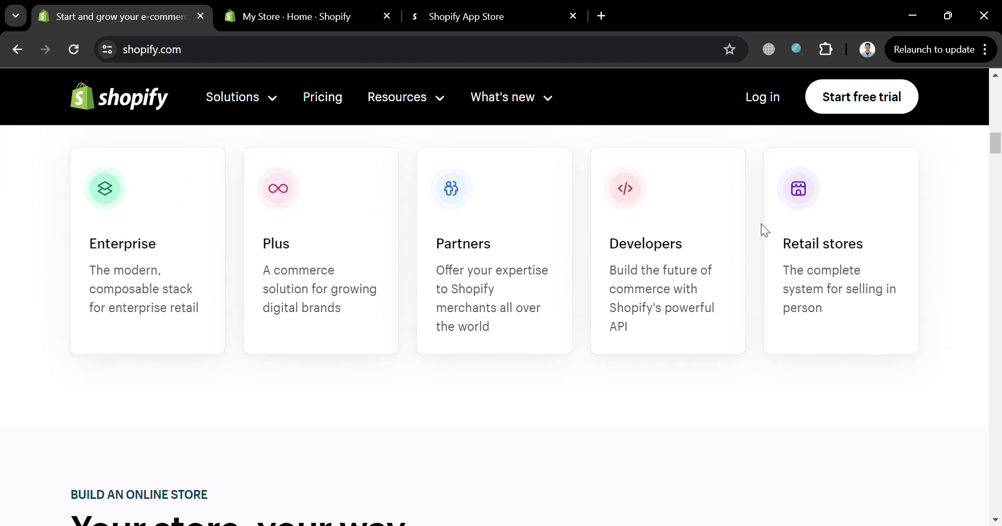
pyautogui.scroll(-4, 761, 224)
pyautogui.scroll(-11, 763, 224)
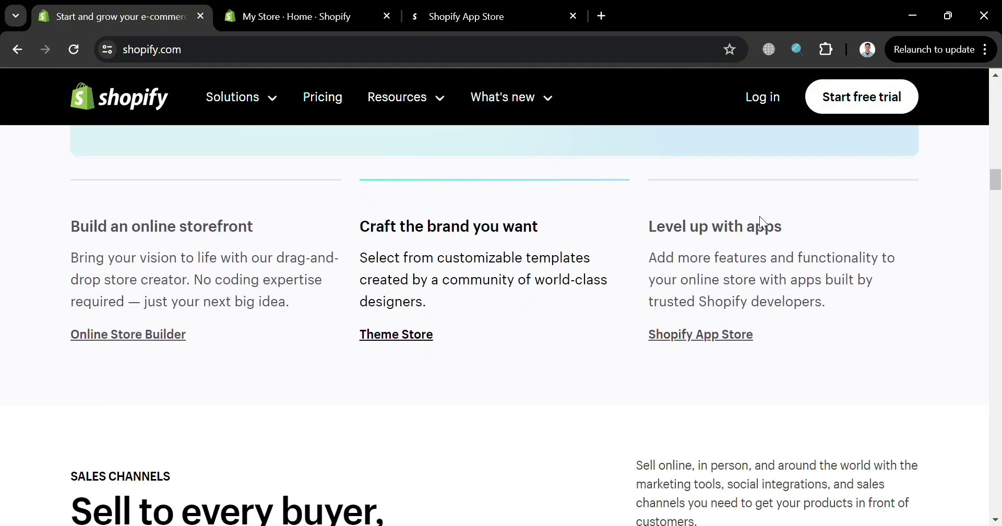
pyautogui.scroll(-4, 762, 222)
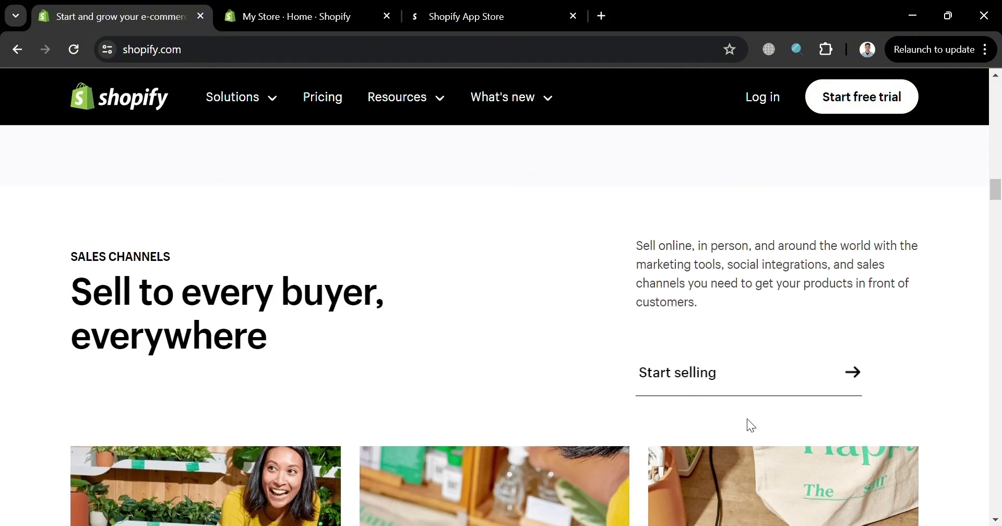
pyautogui.scroll(-3, 750, 425)
pyautogui.scroll(-5, 750, 425)
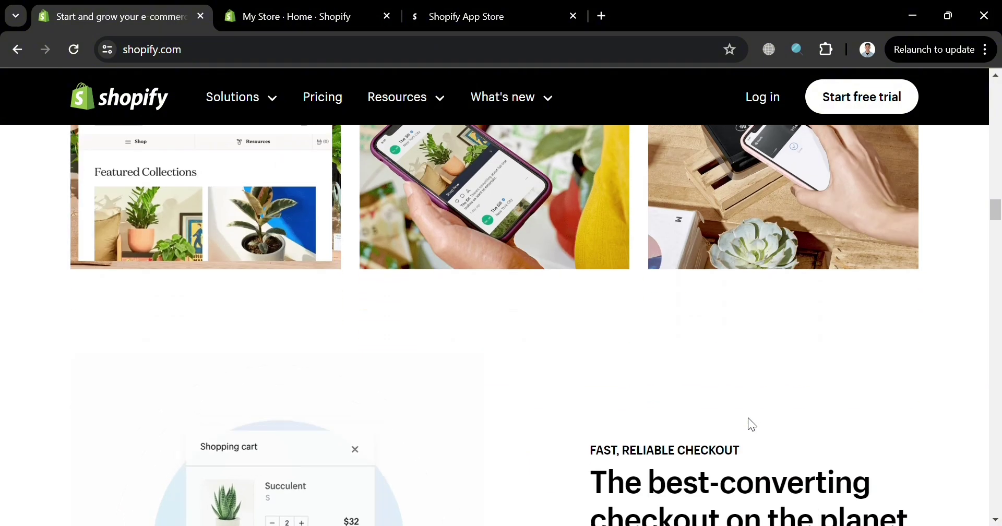
pyautogui.scroll(-5, 749, 425)
pyautogui.scroll(-8, 749, 419)
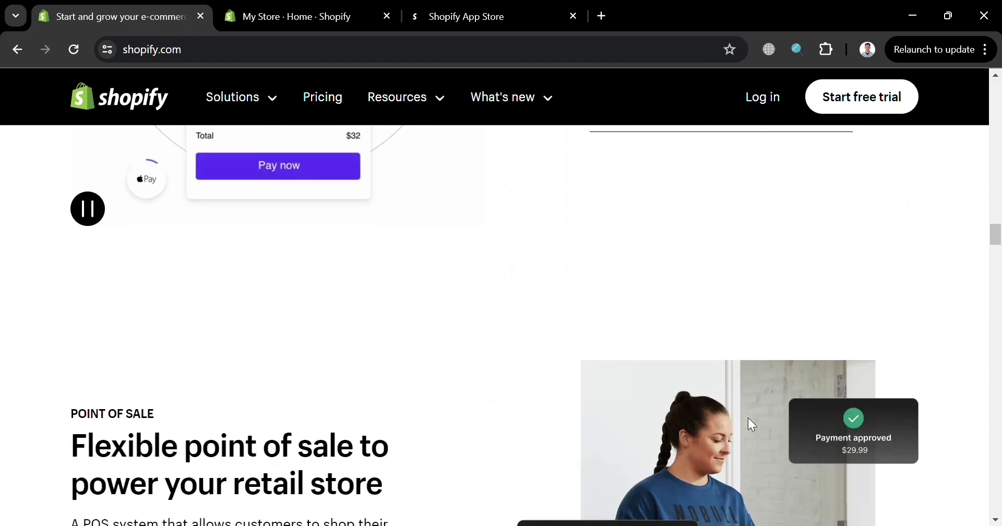
pyautogui.scroll(-4, 749, 419)
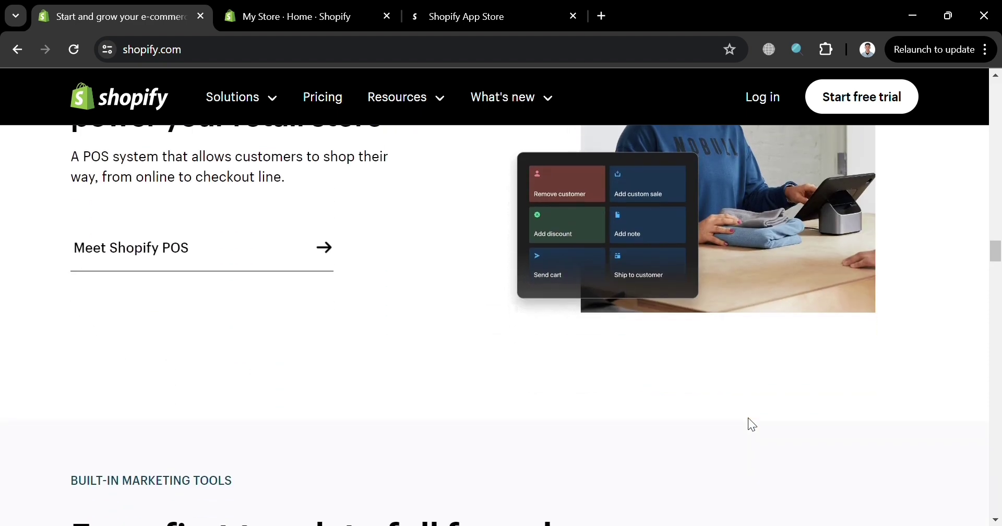
pyautogui.scroll(-10, 748, 420)
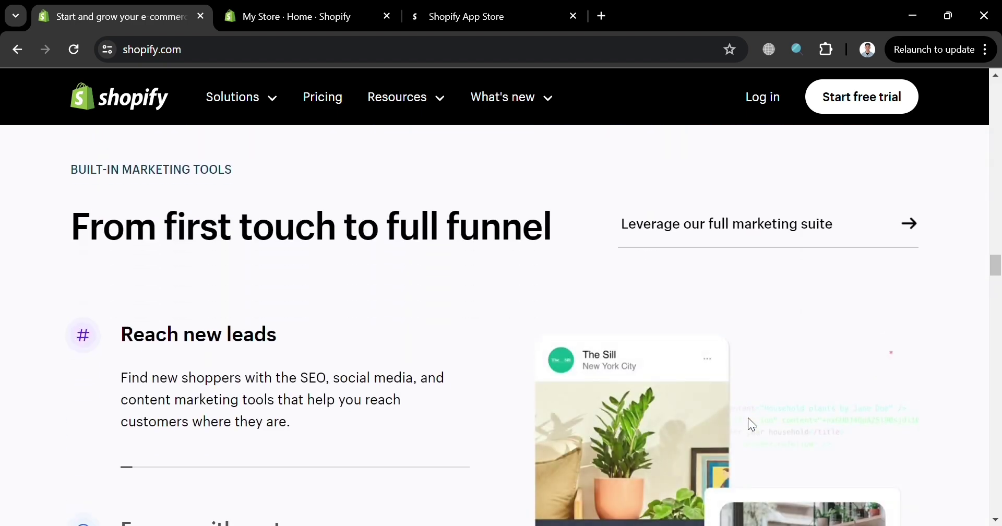
pyautogui.scroll(-8, 748, 419)
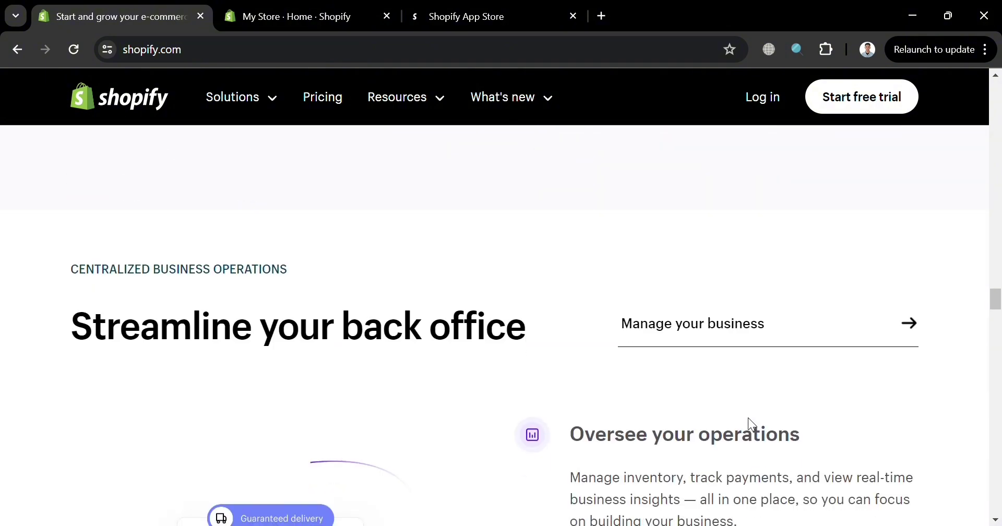
pyautogui.scroll(-6, 748, 418)
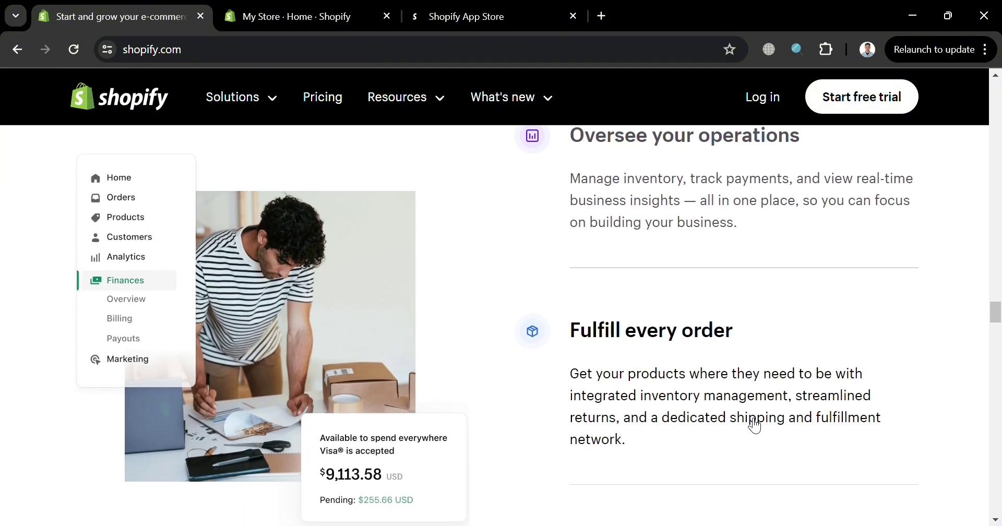
pyautogui.scroll(-11, 755, 426)
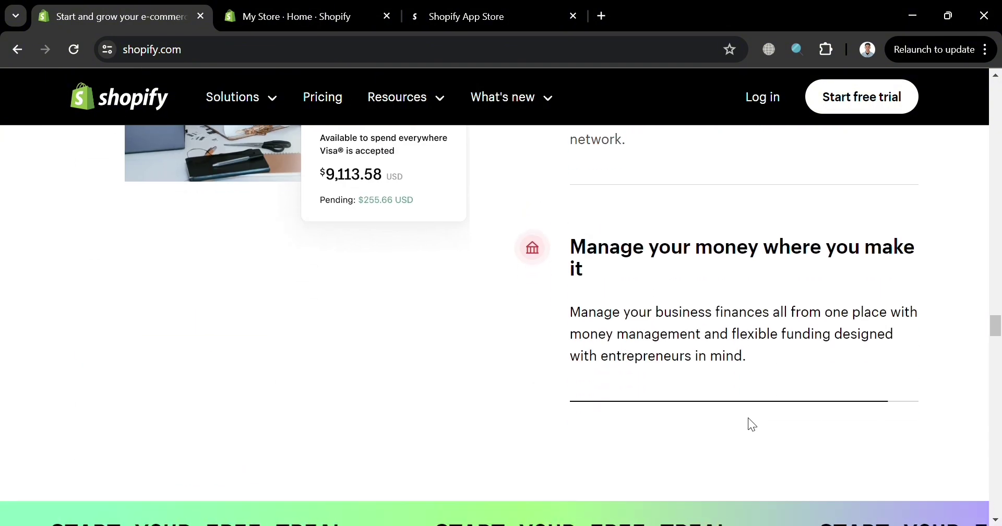
pyautogui.scroll(-7, 749, 420)
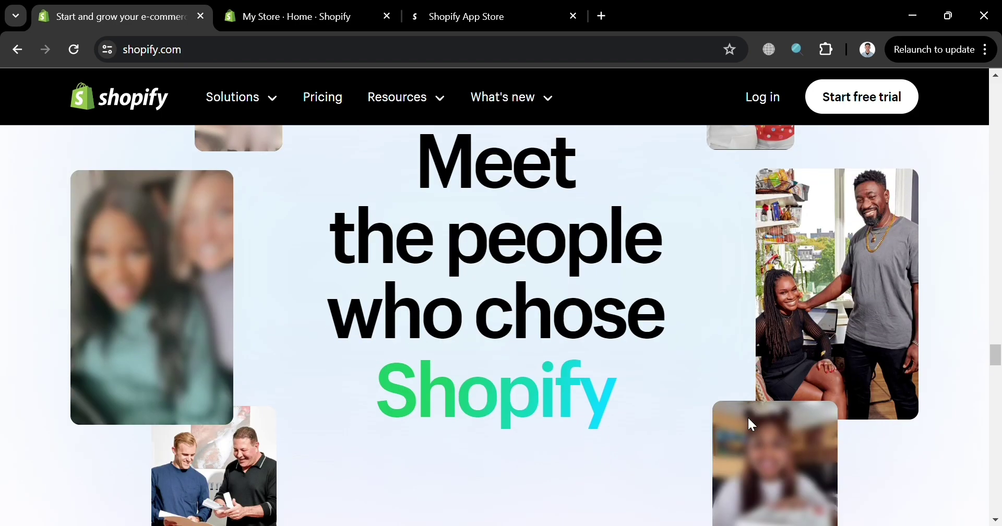
pyautogui.scroll(-4, 749, 419)
pyautogui.scroll(-10, 751, 425)
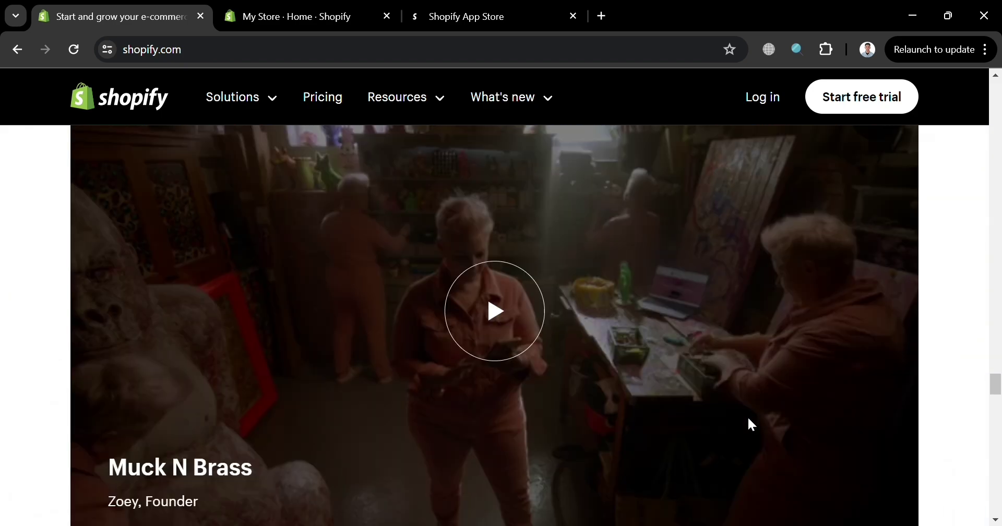
pyautogui.scroll(-10, 748, 420)
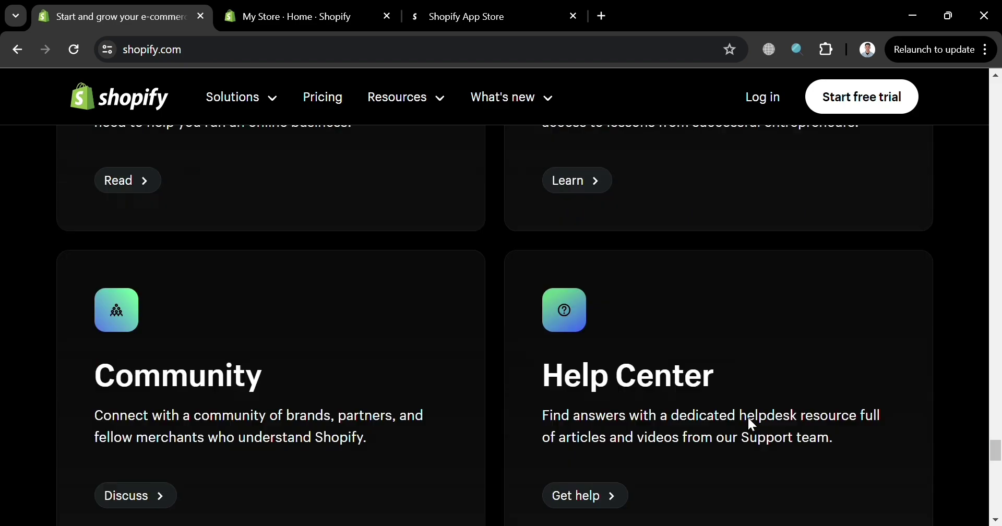
pyautogui.scroll(-5, 748, 420)
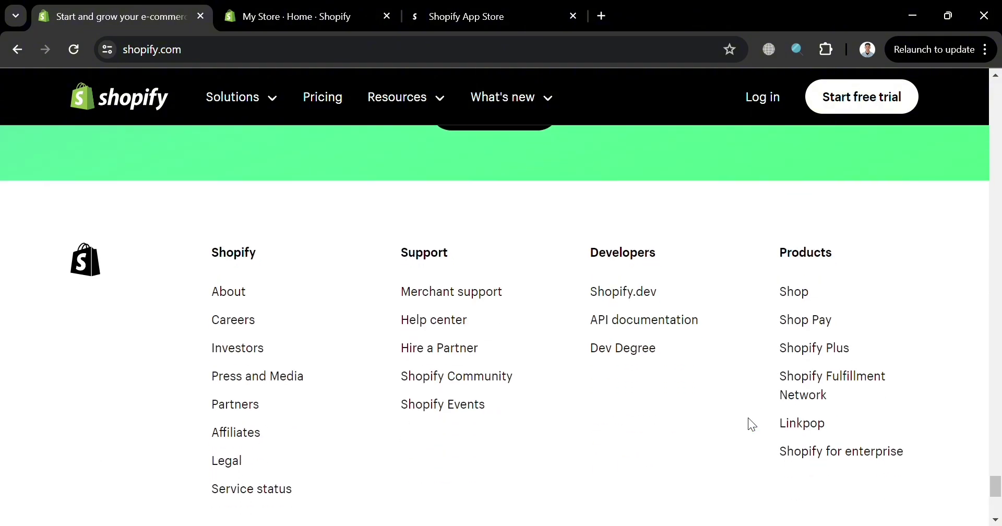
pyautogui.scroll(14, 749, 419)
pyautogui.scroll(15, 748, 424)
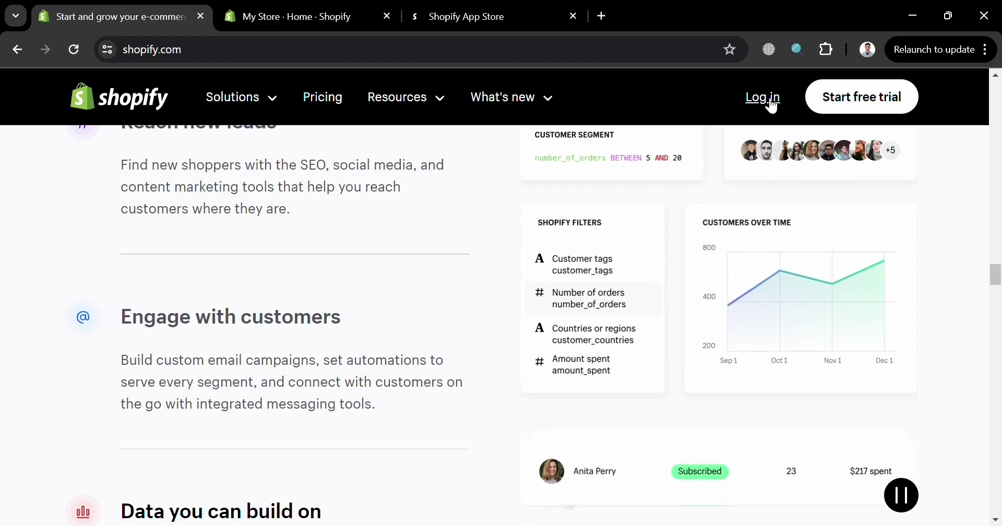
# Step: Switch to the 'My Store · Home · Shopify' tab and look over the setup guide at 2 / 7
pyautogui.click(330, 6)
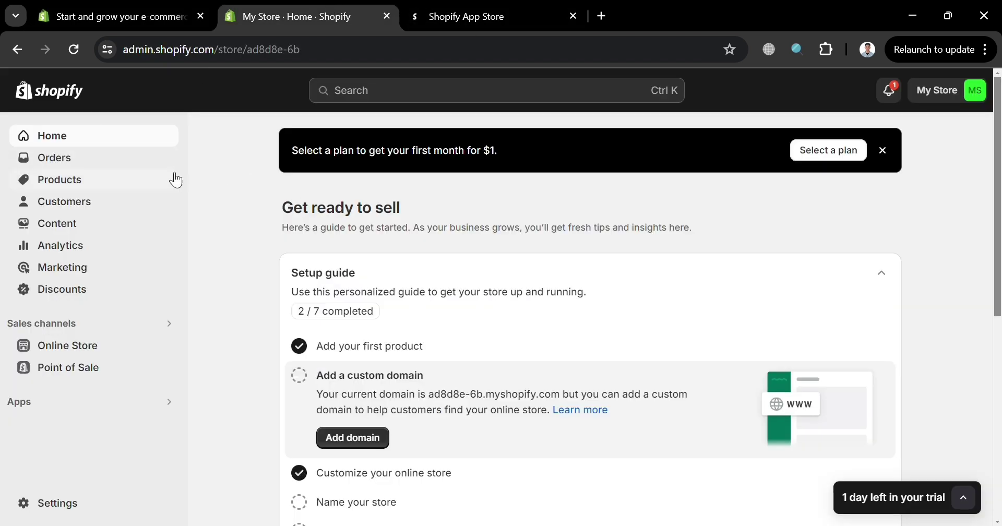
pyautogui.scroll(-2, 451, 415)
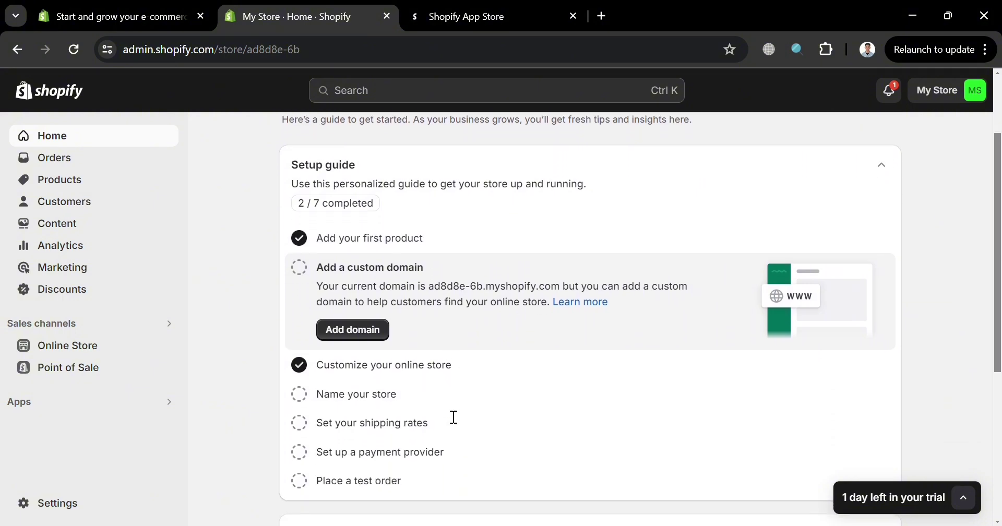
pyautogui.scroll(-2, 454, 417)
pyautogui.scroll(3, 453, 416)
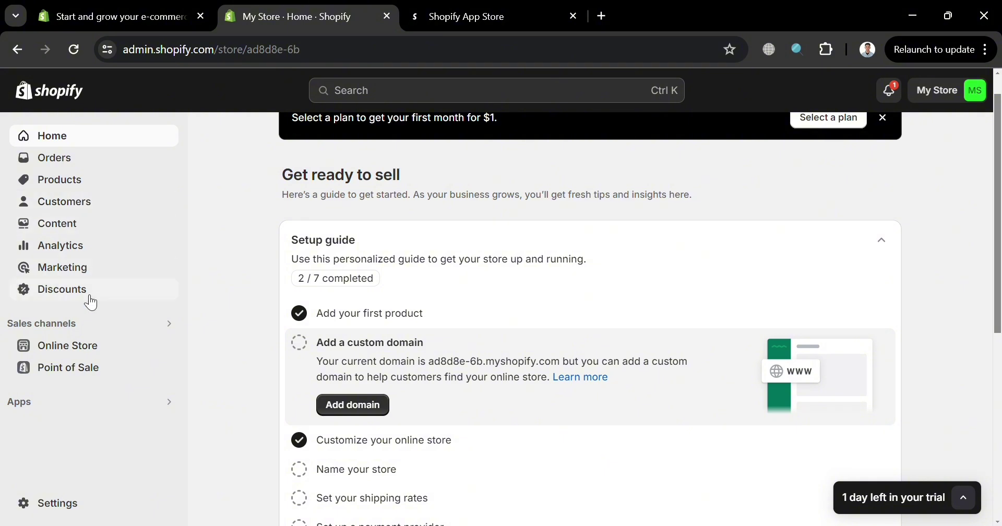
# Step: From the store's apps list, view all recommended apps and go to the Shopify App Store
pyautogui.click(169, 407)
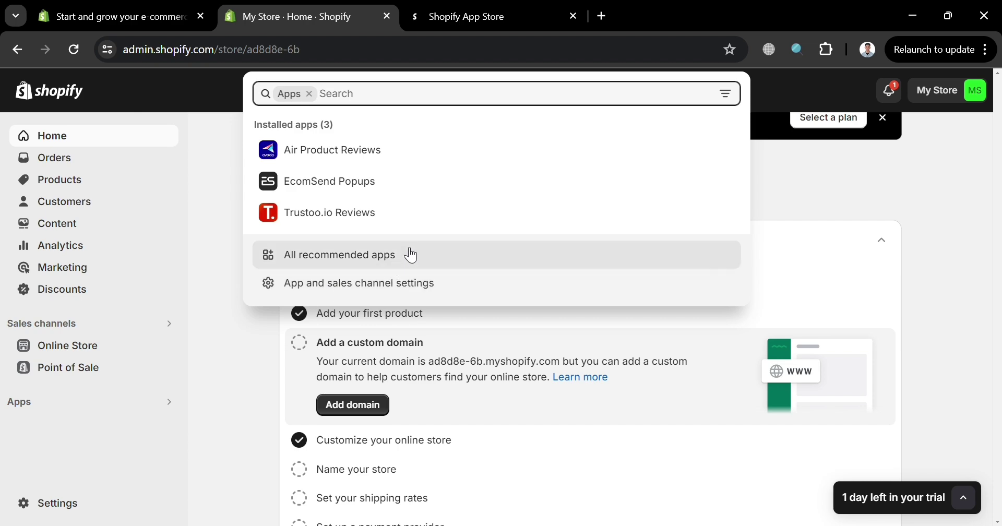
pyautogui.click(421, 244)
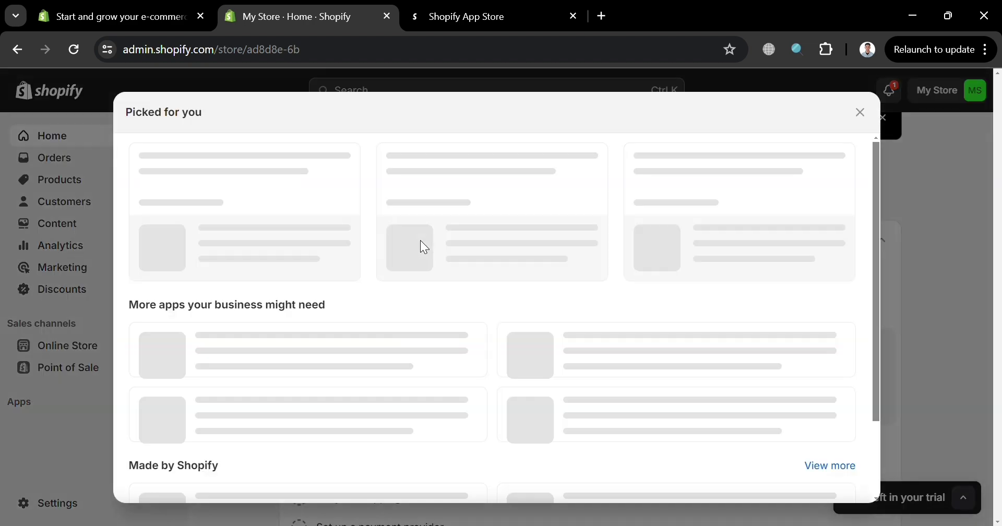
pyautogui.scroll(-3, 729, 354)
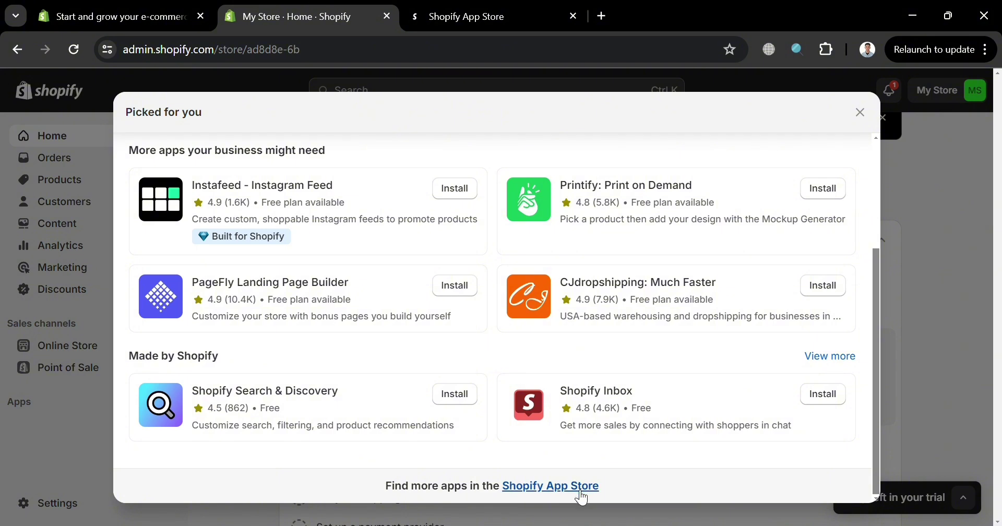
pyautogui.click(486, 7)
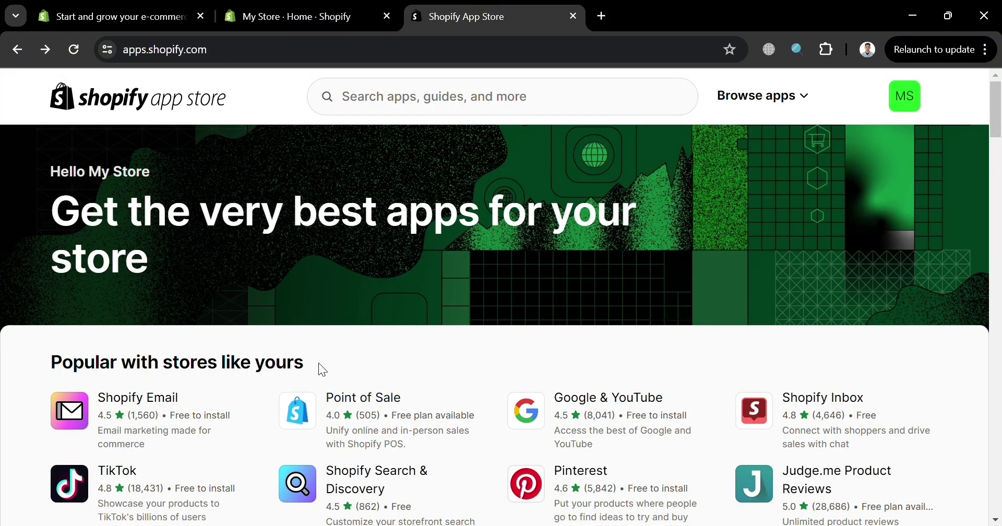
# Step: Search the App Store for 'easy ads' and scan the 735 matching apps
pyautogui.click(430, 106)
pyautogui.write('easy a')
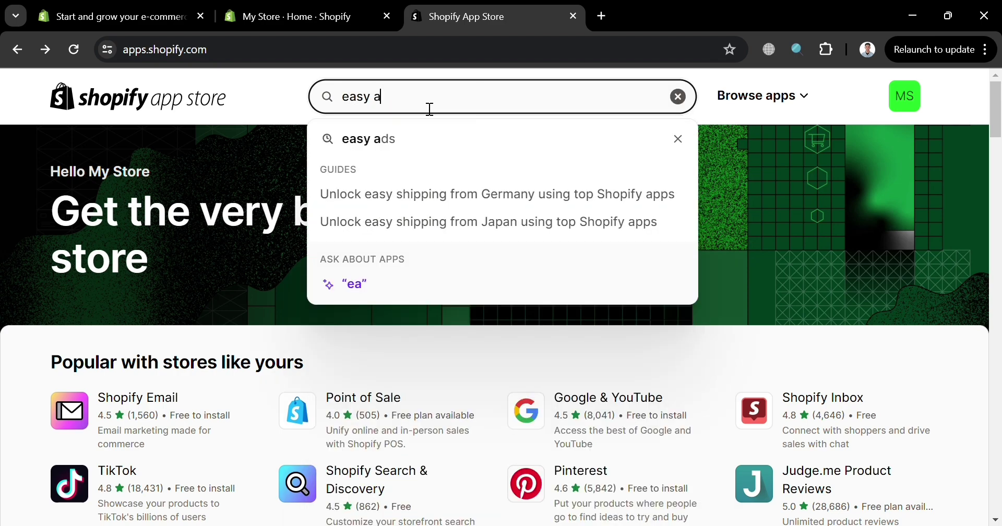
pyautogui.click(424, 141)
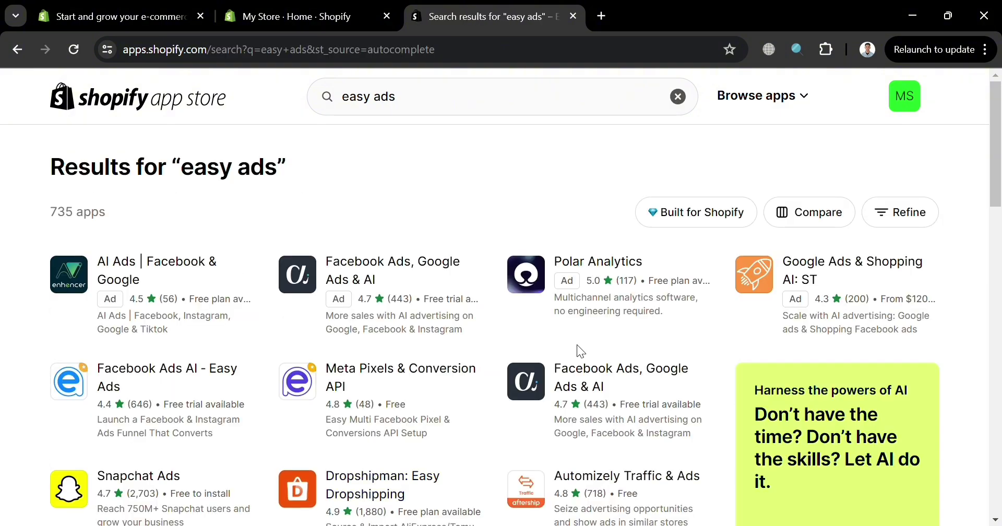
pyautogui.scroll(-7, 692, 325)
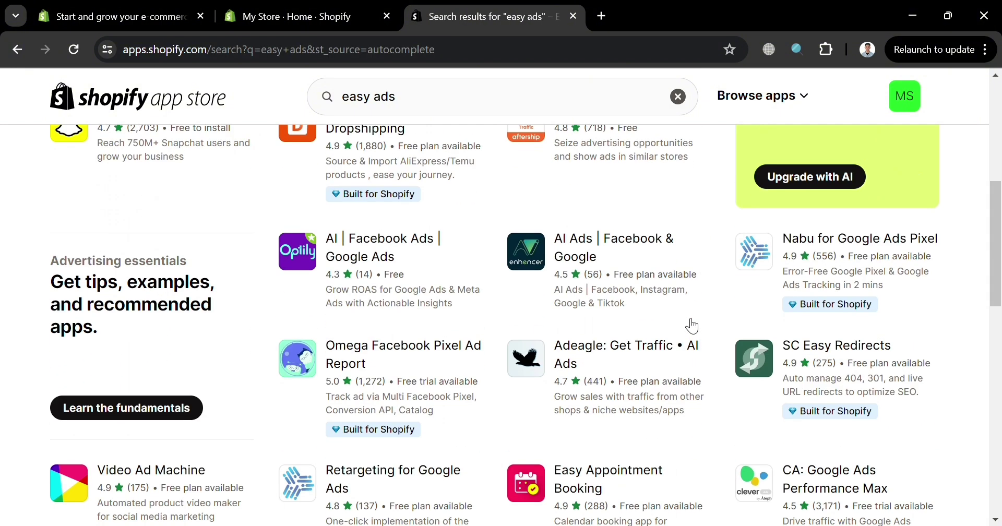
pyautogui.scroll(7, 692, 326)
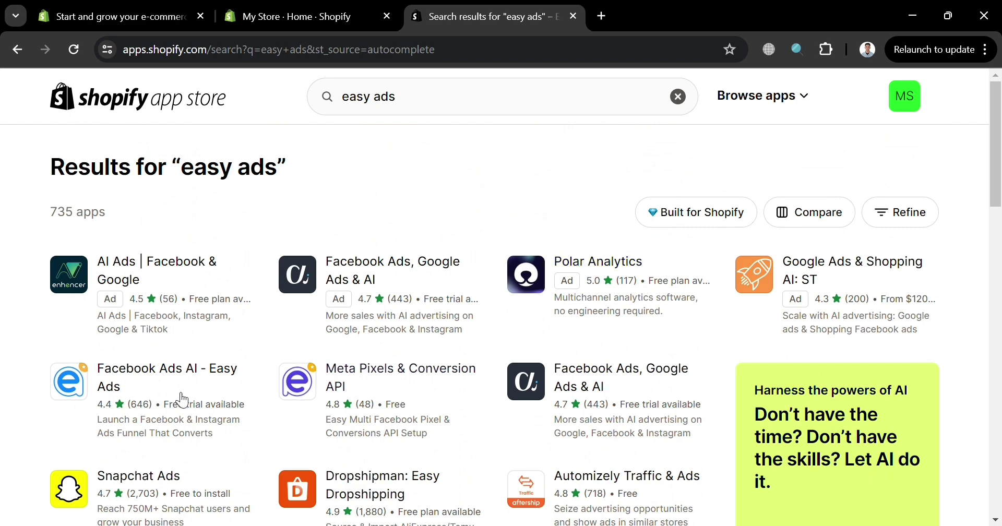
# Step: Review the Facebook Ads AI - Easy Ads listing and pricing, then start installing it
pyautogui.click(131, 380)
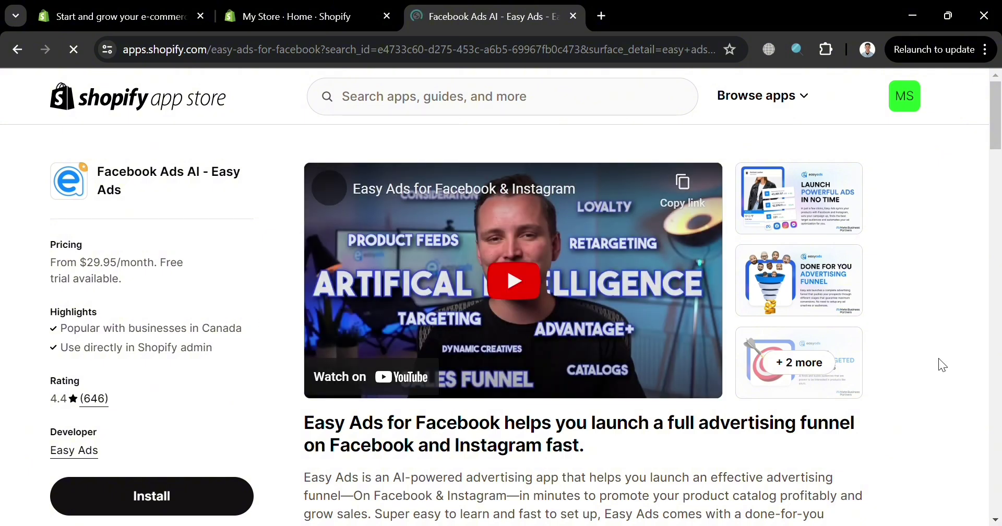
pyautogui.scroll(-5, 935, 360)
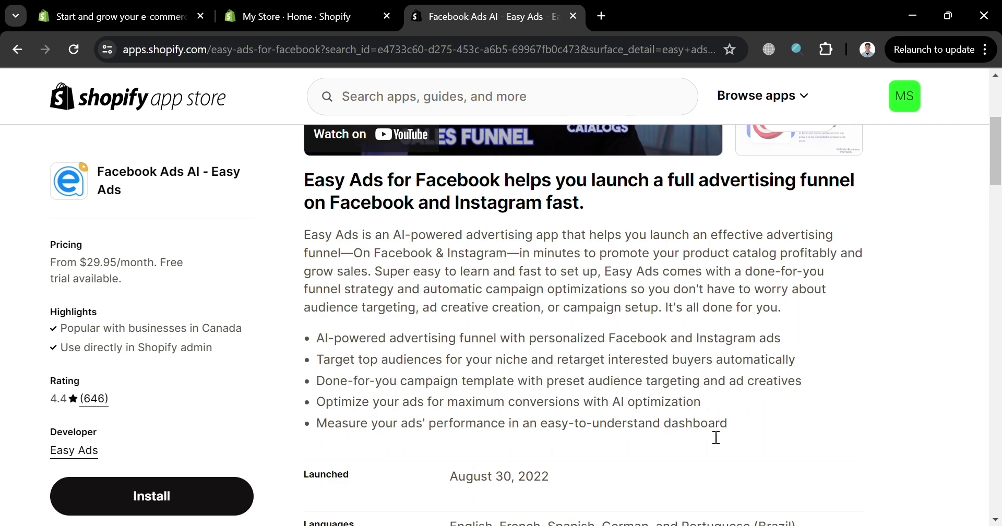
pyautogui.scroll(-5, 716, 437)
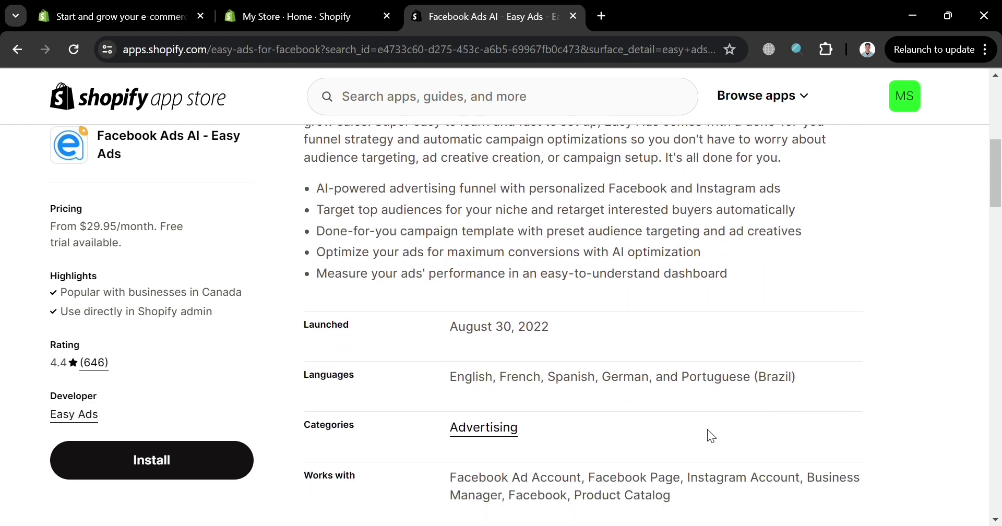
pyautogui.scroll(-6, 711, 436)
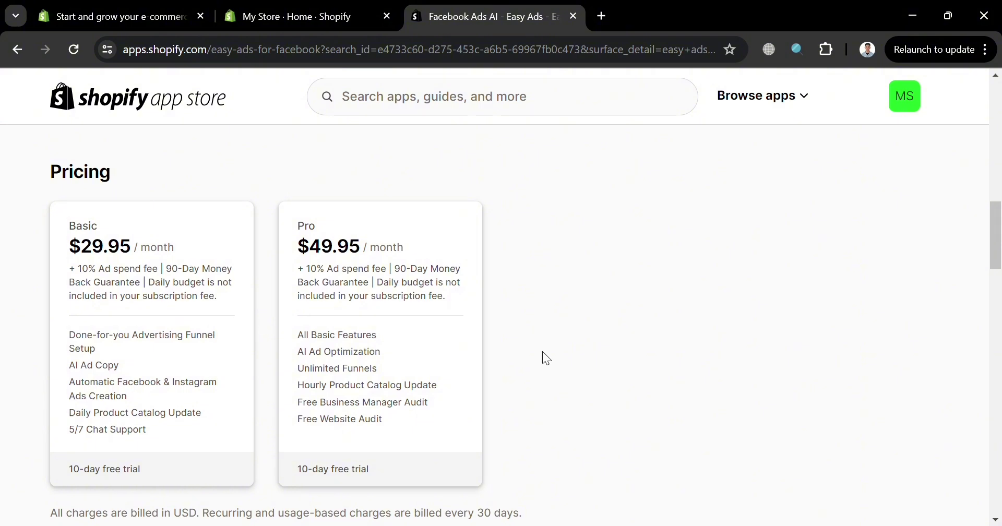
pyautogui.scroll(1, 543, 351)
pyautogui.scroll(-3, 126, 472)
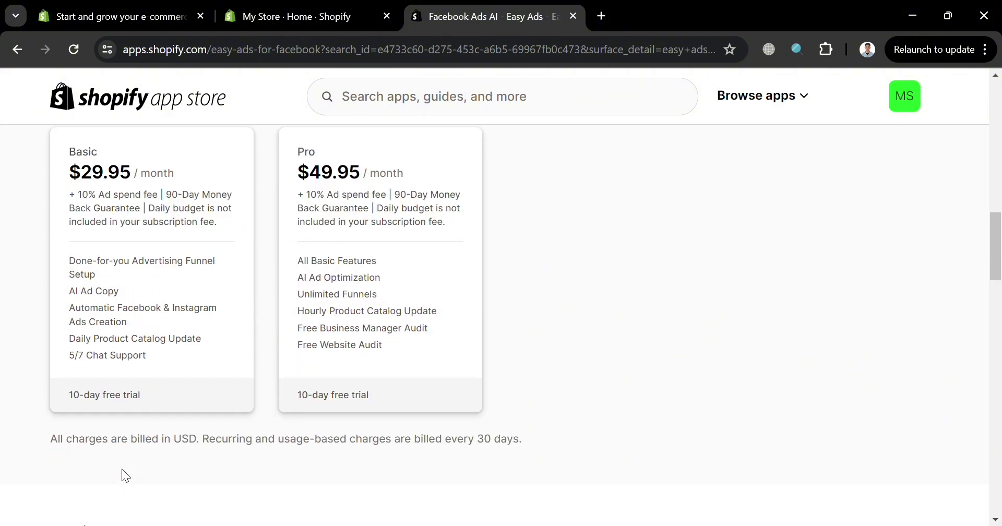
pyautogui.scroll(8, 125, 475)
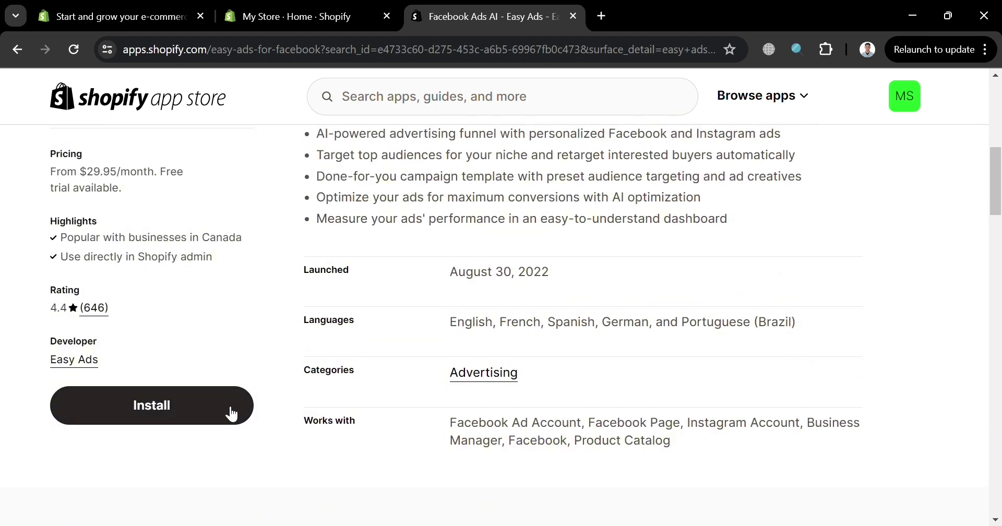
pyautogui.click(193, 414)
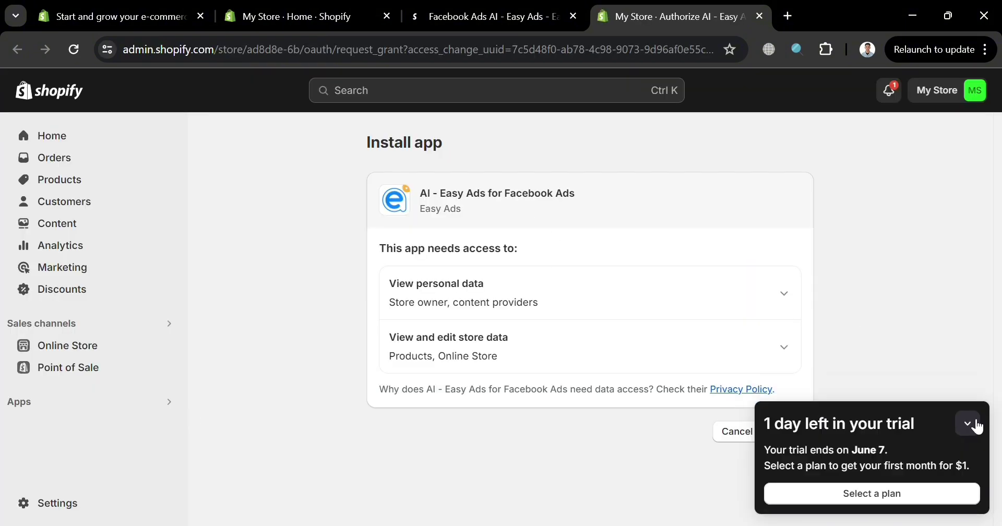
# Step: Dismiss the trial reminder and approve installing AI - Easy Ads for Facebook Ads with its data access
pyautogui.click(969, 423)
pyautogui.click(792, 432)
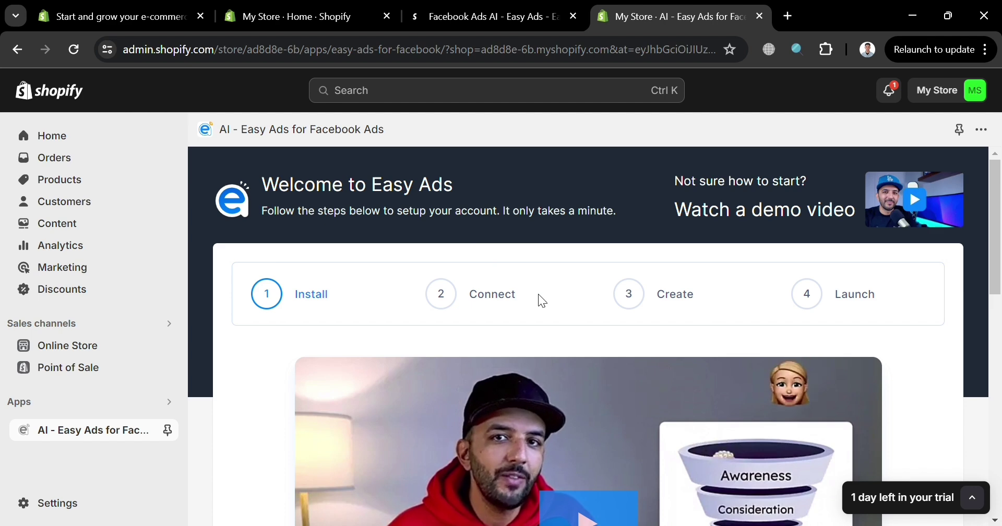
# Step: Start the Easy Ads 10-day free trial and confirm it in the Things to know dialog
pyautogui.scroll(-6, 528, 444)
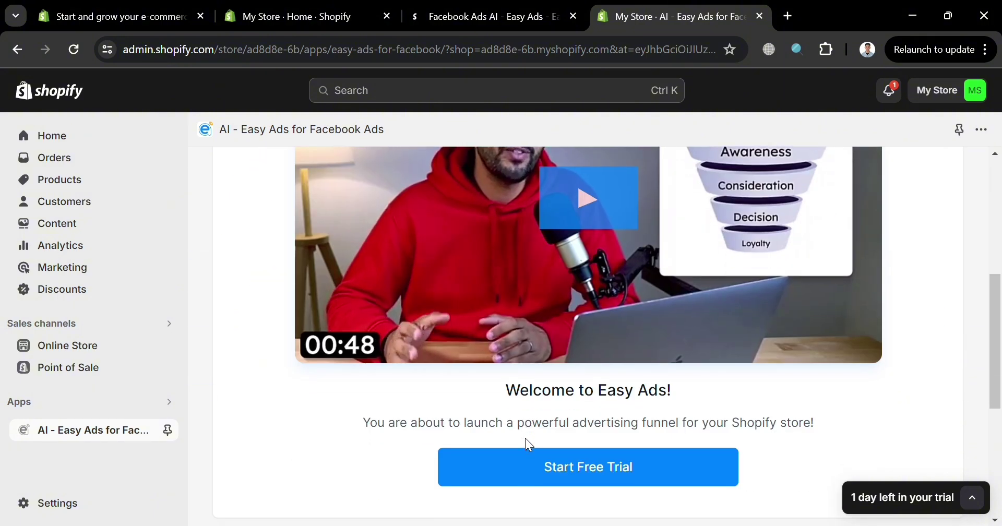
pyautogui.scroll(-2, 527, 443)
pyautogui.click(577, 387)
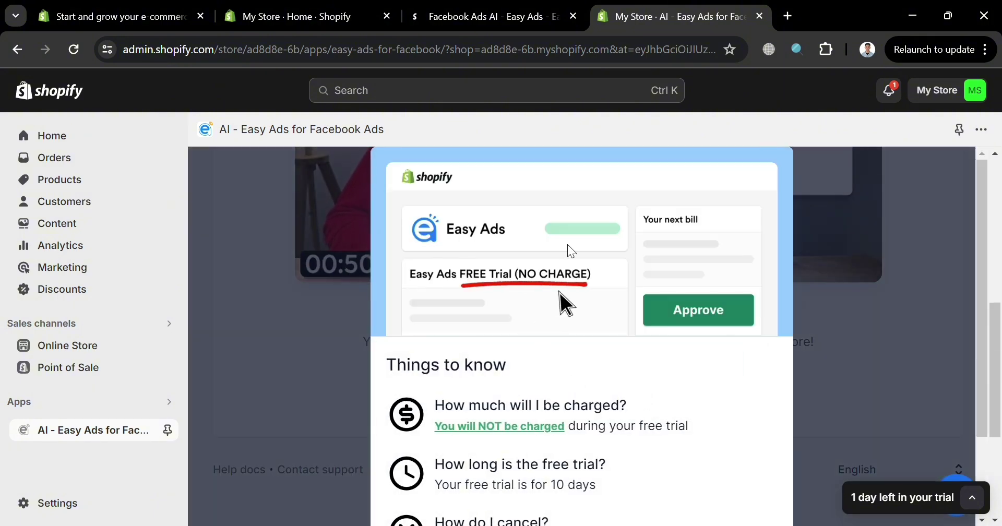
pyautogui.scroll(-2, 559, 382)
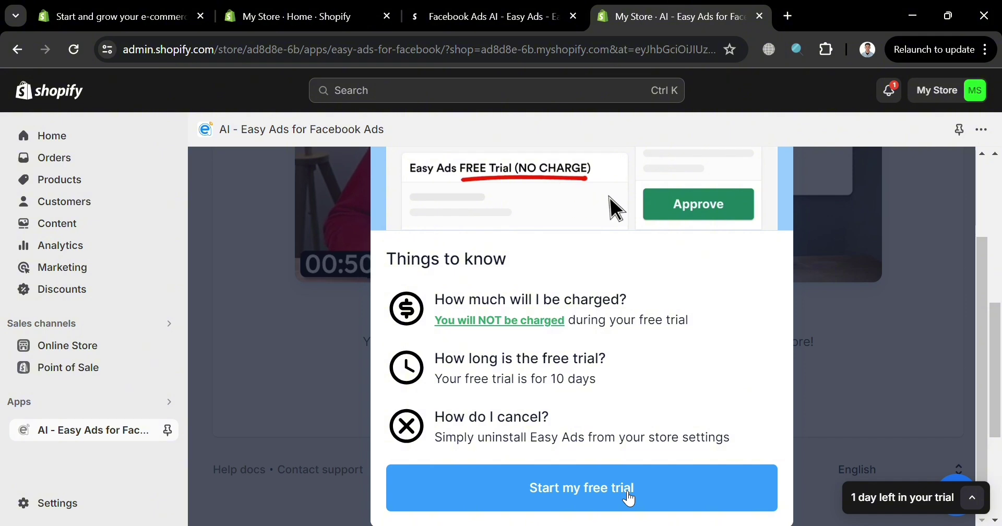
pyautogui.click(628, 497)
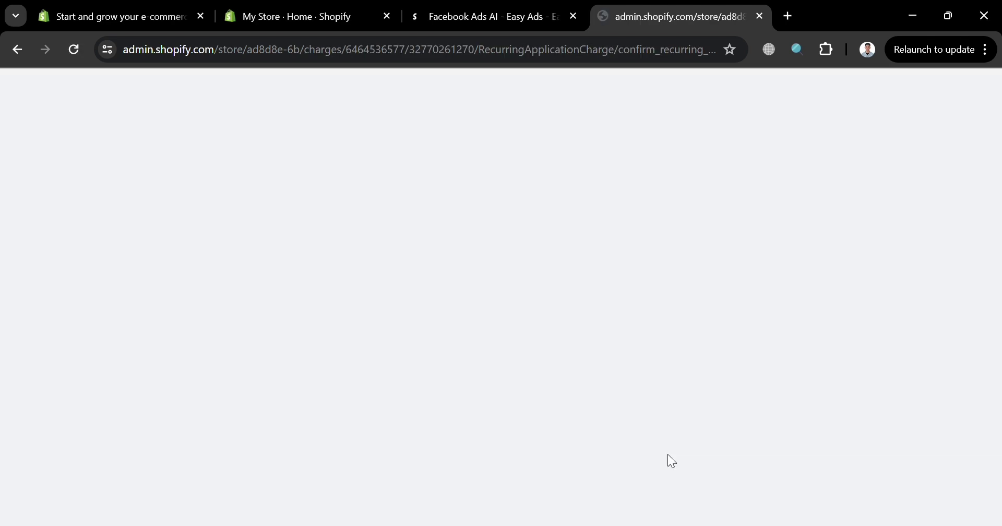
# Step: Try PayPal for the $29.95 subscription, then switch to credit or debit card and begin adding one
pyautogui.scroll(-4, 517, 339)
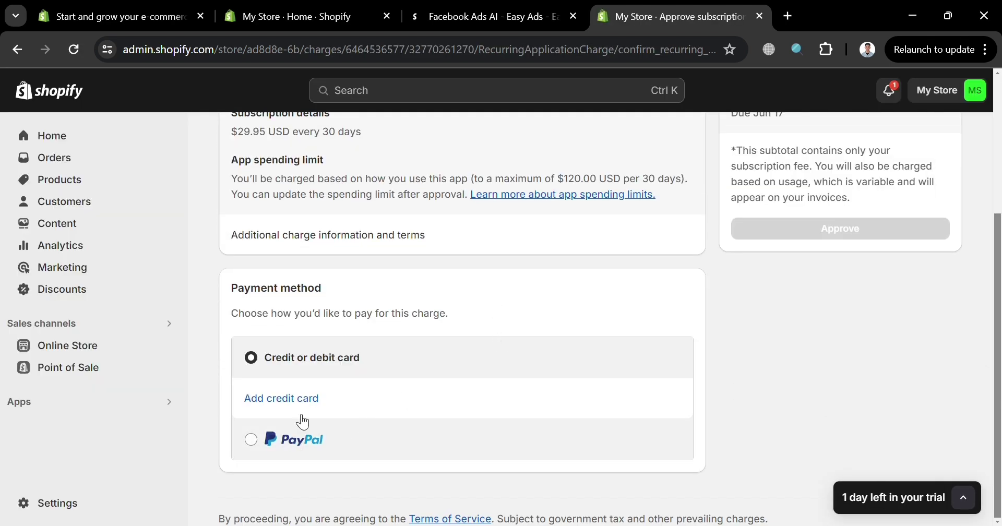
pyautogui.click(252, 442)
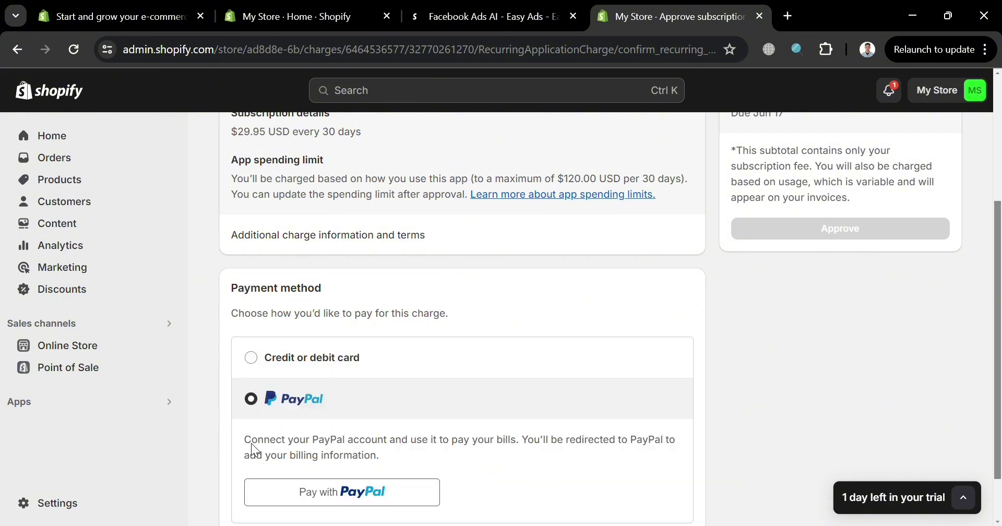
pyautogui.scroll(5, 343, 415)
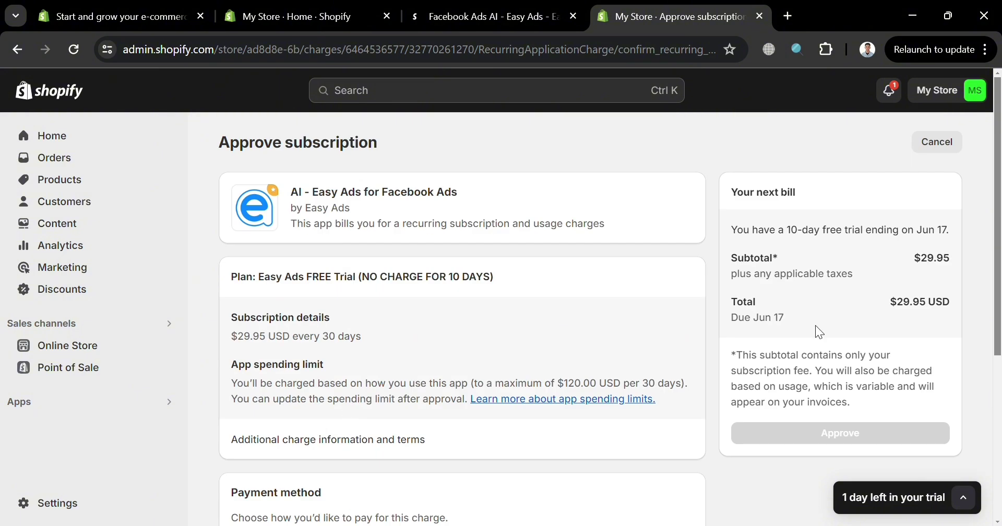
pyautogui.scroll(-5, 817, 329)
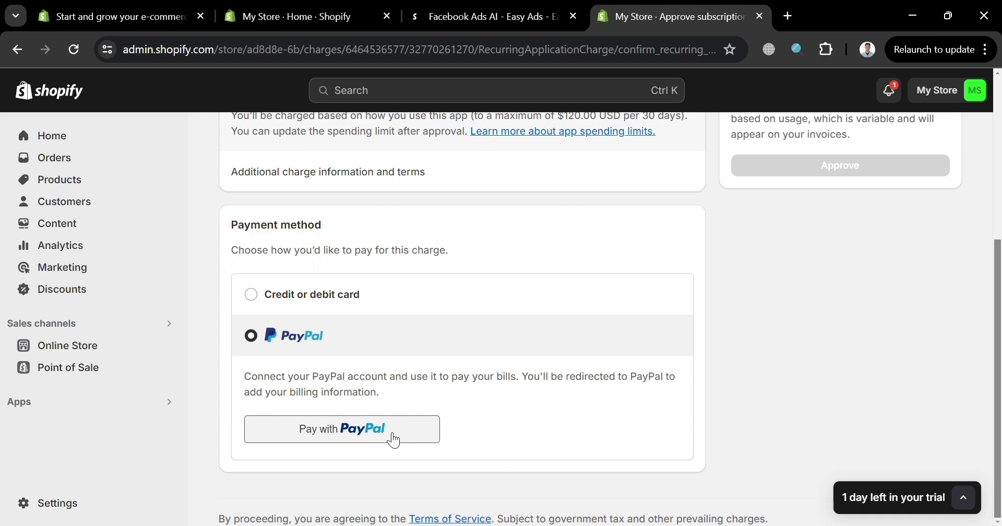
pyautogui.click(395, 440)
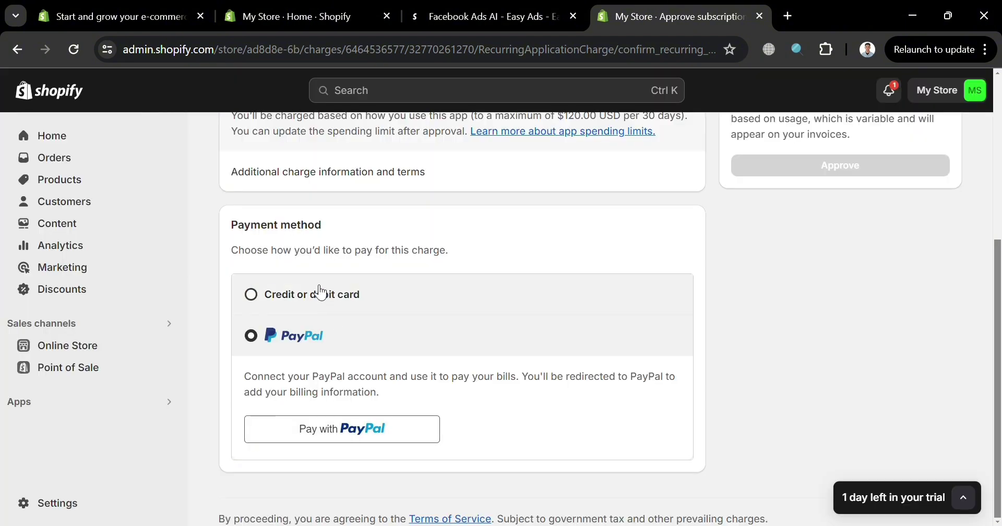
pyautogui.click(320, 292)
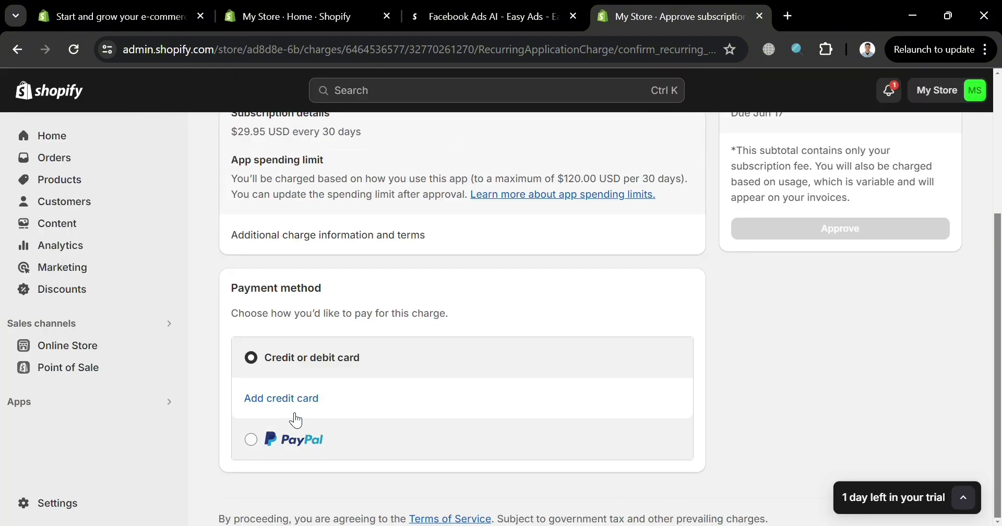
pyautogui.click(284, 399)
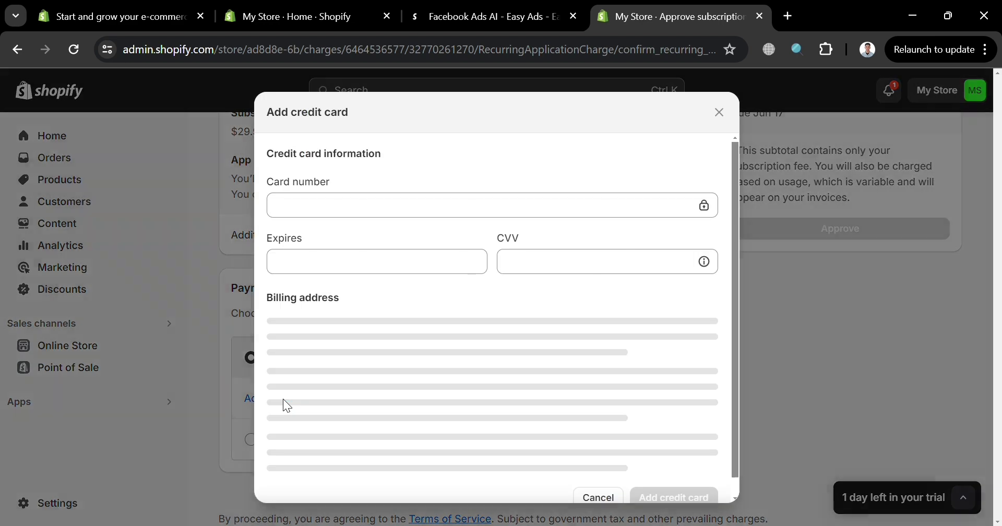
# Step: Enter the card number and details, and save the Visa card as the primary payment method
pyautogui.click(481, 212)
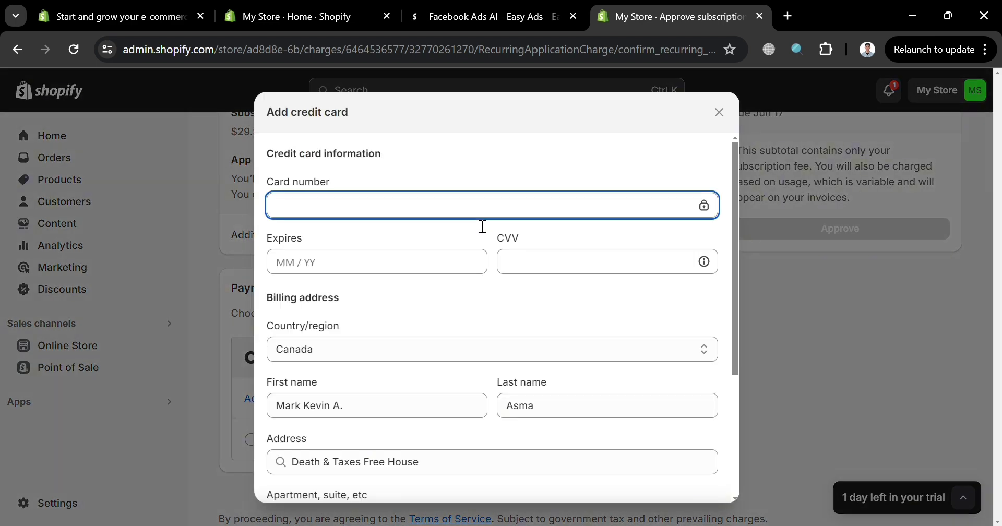
pyautogui.write('4162 96')
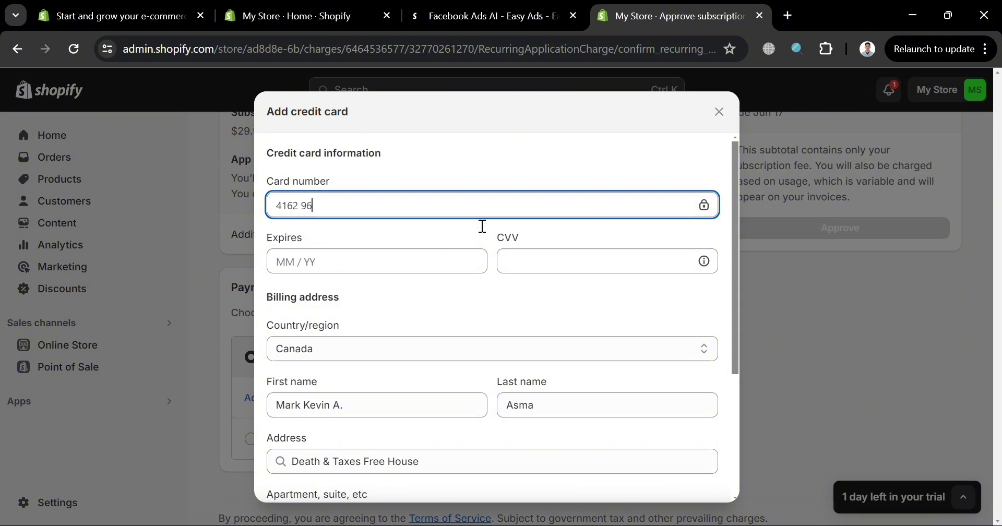
pyautogui.scroll(-4, 551, 412)
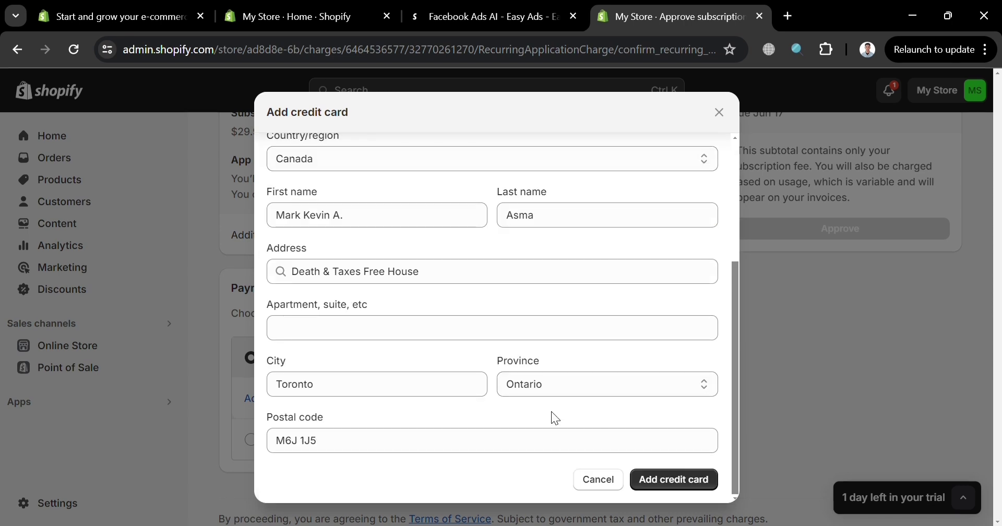
pyautogui.click(679, 481)
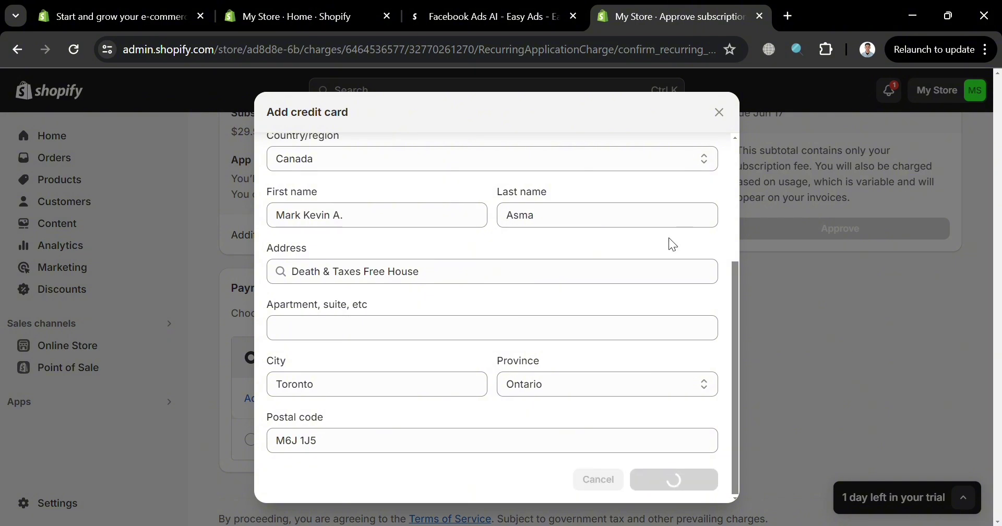
pyautogui.scroll(-4, 669, 237)
pyautogui.scroll(4, 668, 237)
pyautogui.scroll(-5, 669, 237)
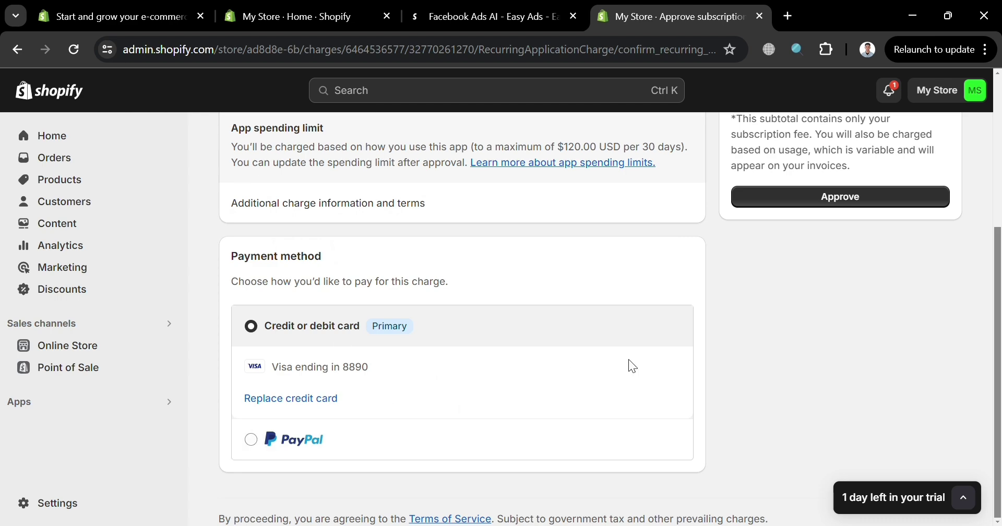
# Step: Approve the Easy Ads $29.95 USD every-30-days subscription charge
pyautogui.scroll(4, 628, 359)
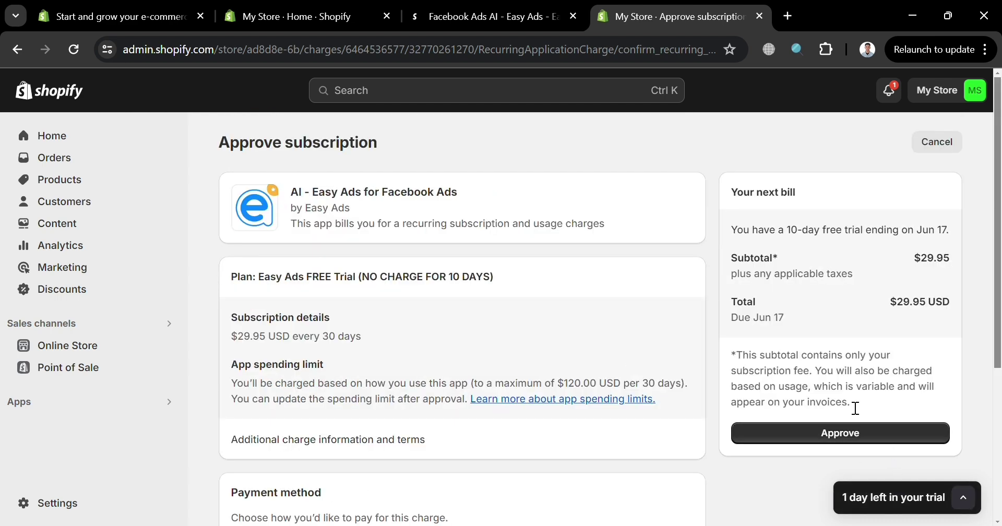
pyautogui.click(877, 432)
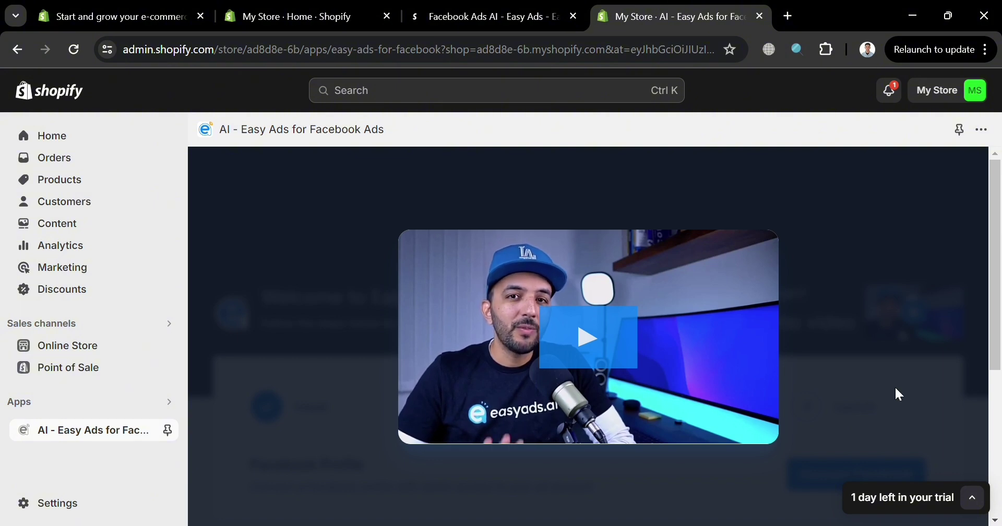
pyautogui.scroll(-3, 894, 387)
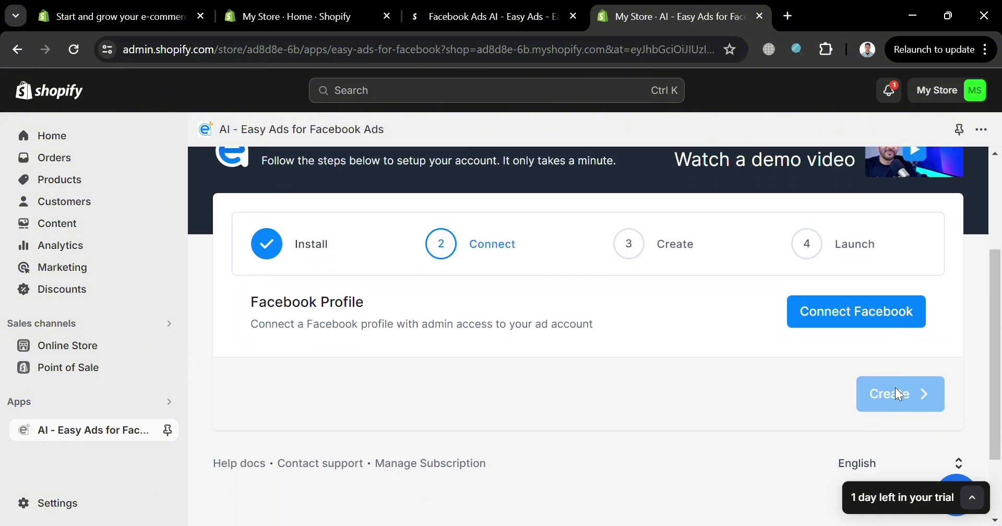
pyautogui.scroll(1, 277, 287)
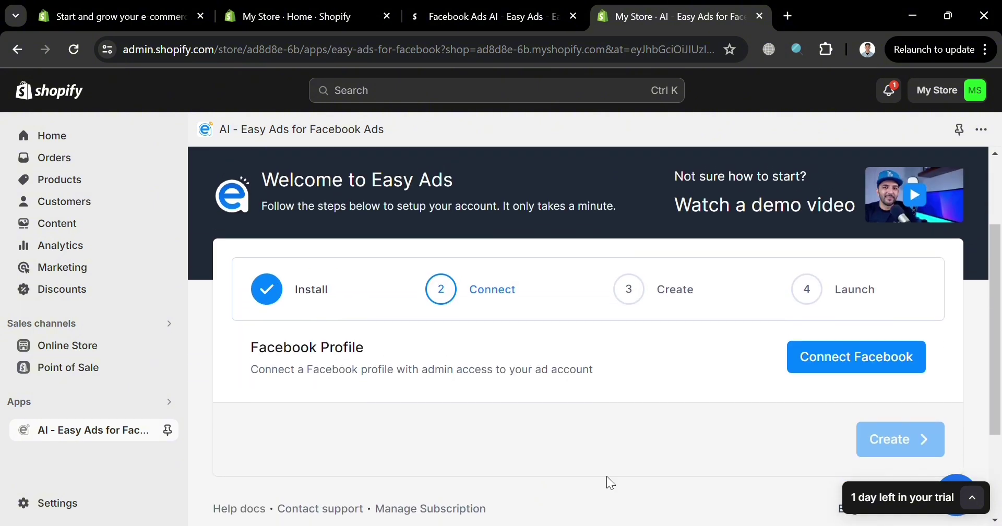
pyautogui.scroll(-3, 595, 391)
pyautogui.scroll(5, 603, 402)
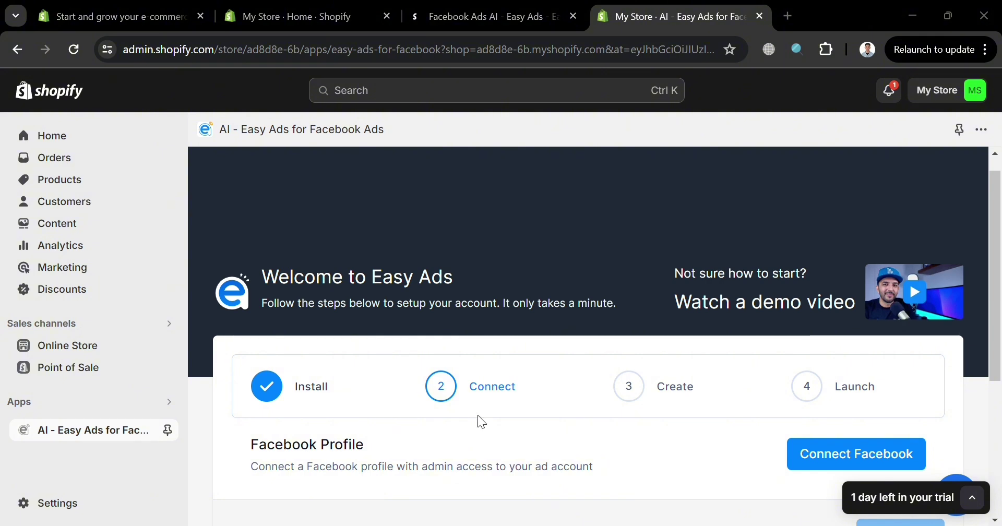
# Step: Scroll down to the Ad Account row and close the chat message popup
pyautogui.scroll(-10, 473, 433)
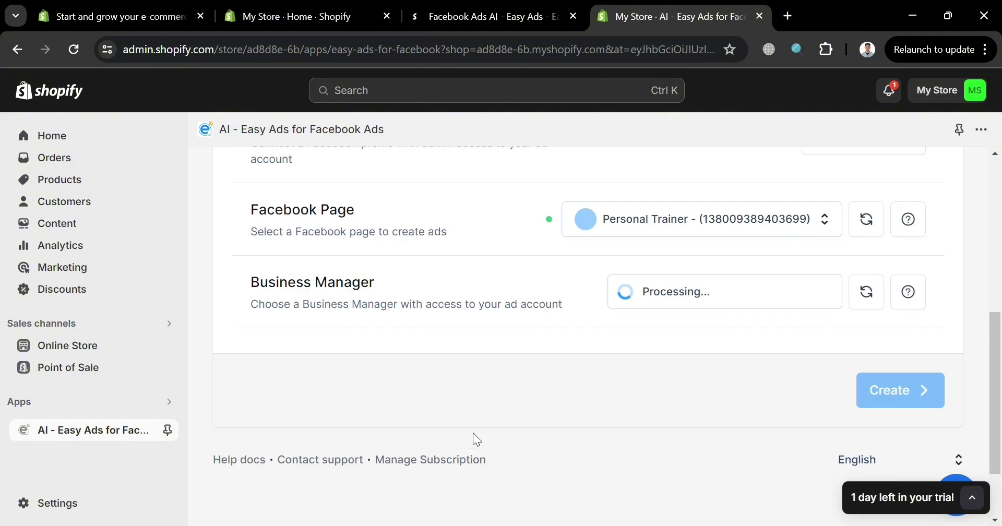
pyautogui.scroll(1, 473, 433)
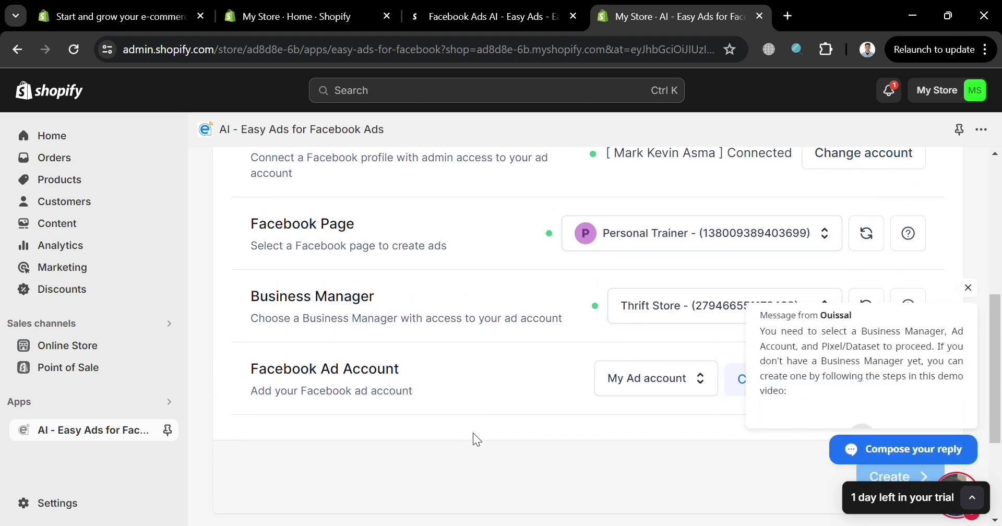
pyautogui.scroll(-1, 473, 440)
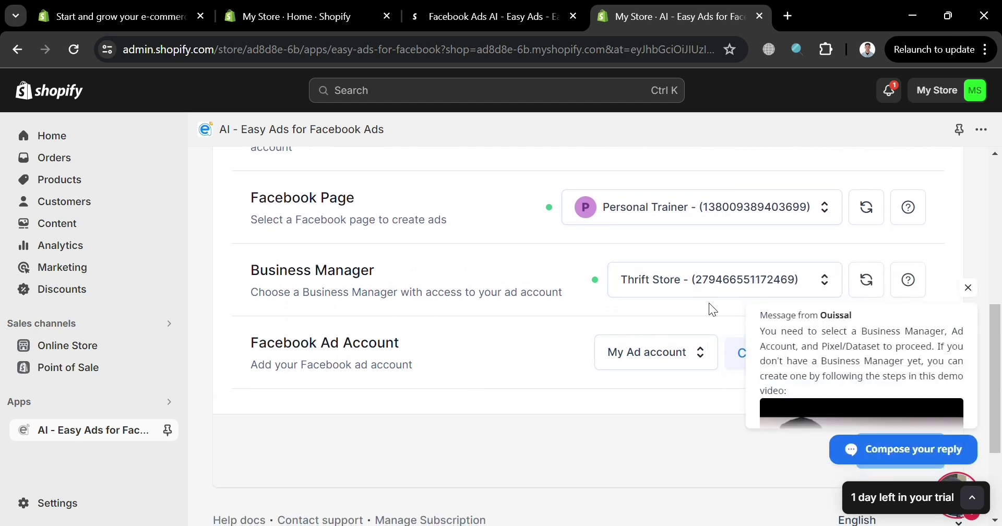
pyautogui.scroll(-3, 644, 419)
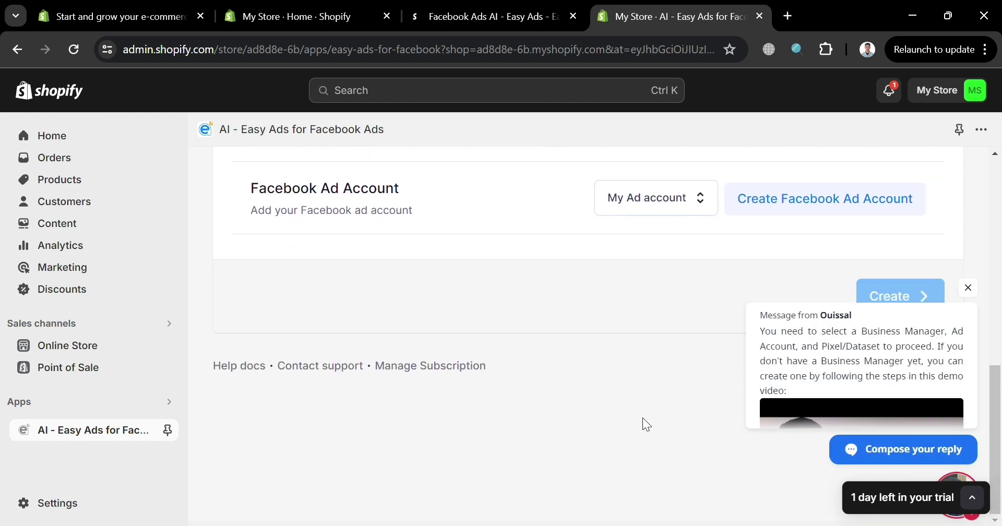
pyautogui.click(969, 288)
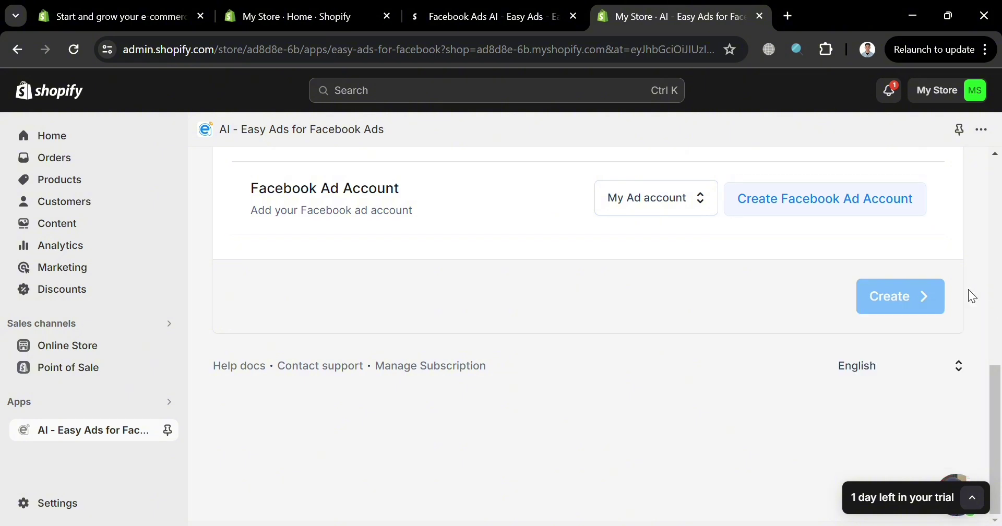
# Step: Create a new Facebook ad account with Philippine Peso (PHP) as its currency
pyautogui.click(862, 211)
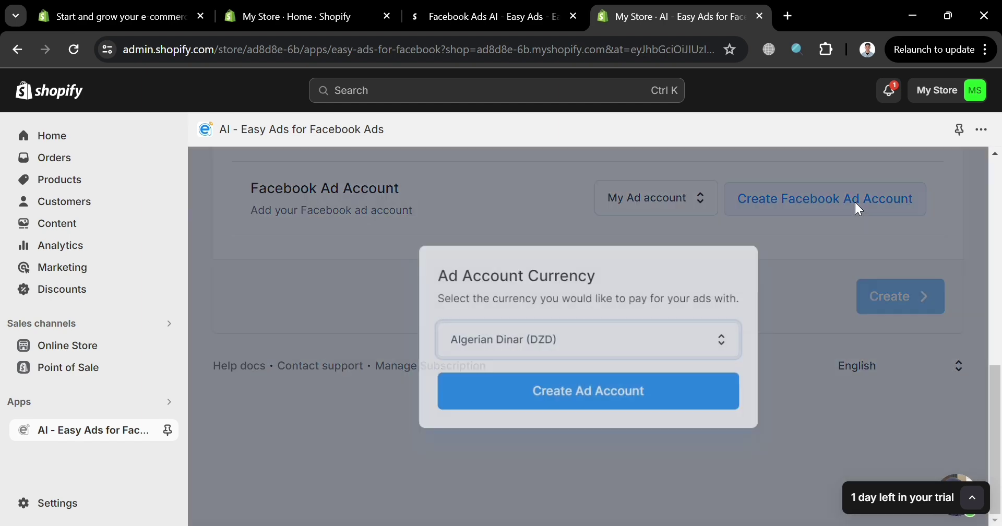
pyautogui.click(692, 335)
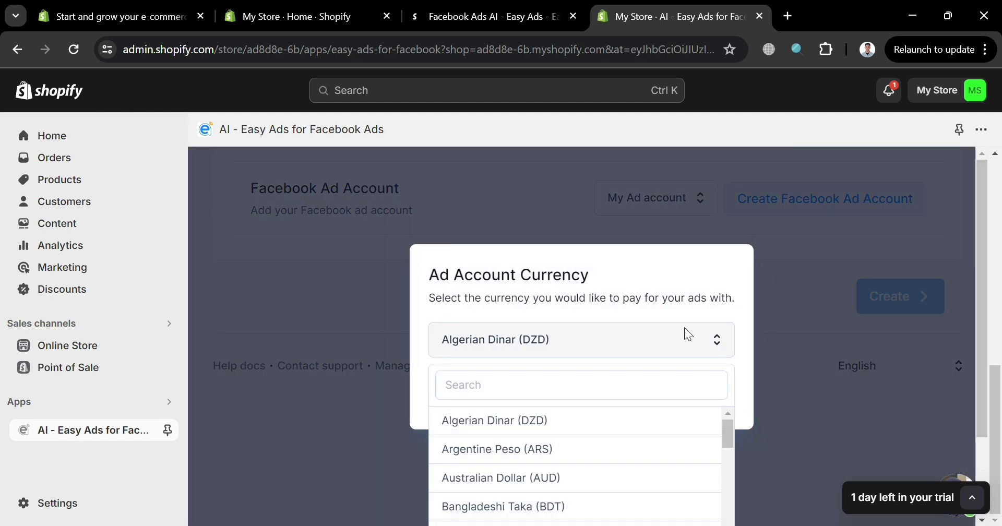
pyautogui.click(643, 392)
pyautogui.write('phi')
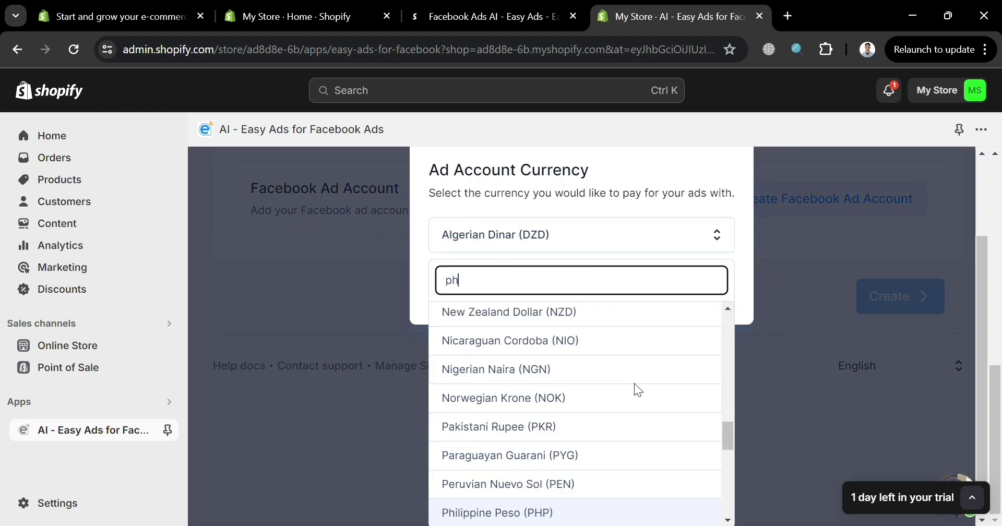
pyautogui.press('Return')
pyautogui.click(677, 402)
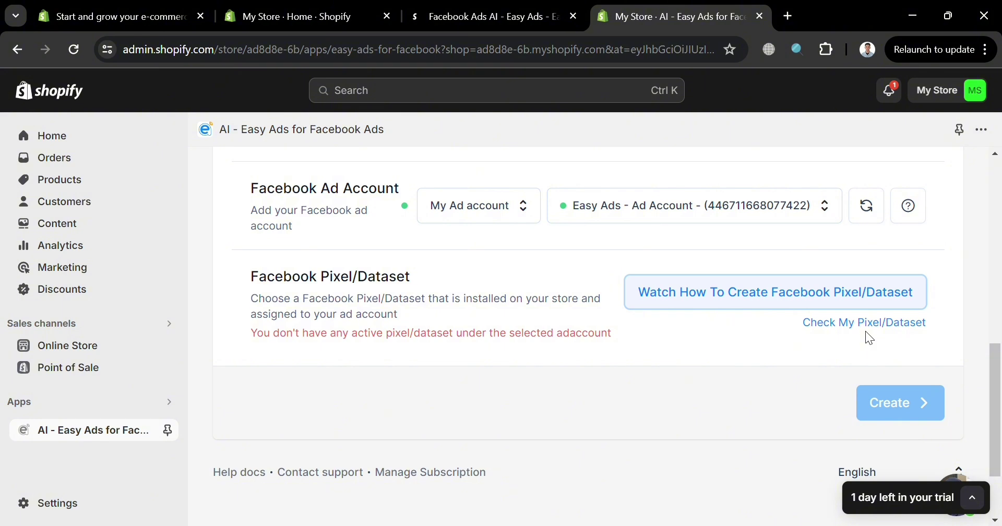
# Step: Open the 'Watch How To Create Facebook Pixel/Dataset' guide below the ad account row
pyautogui.scroll(-2, 448, 407)
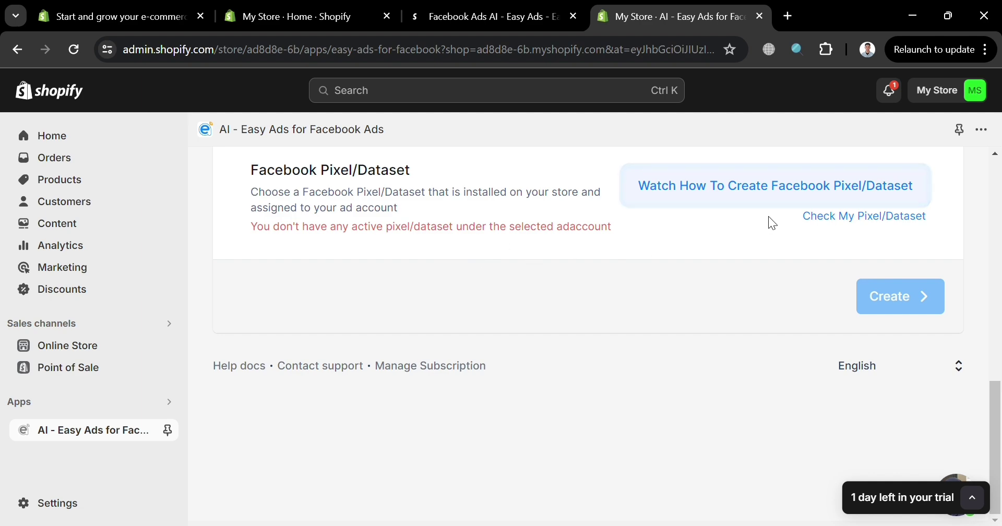
pyautogui.click(784, 188)
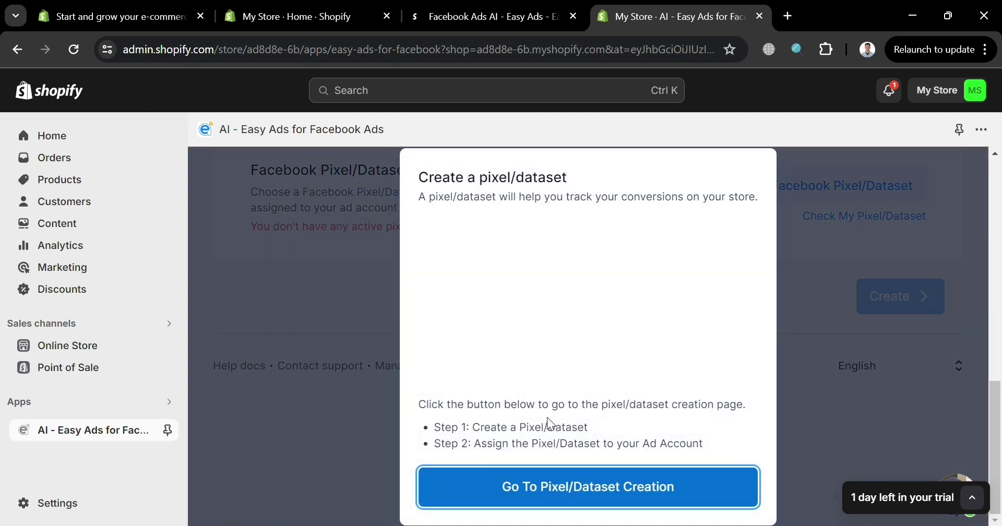
pyautogui.scroll(-2, 514, 443)
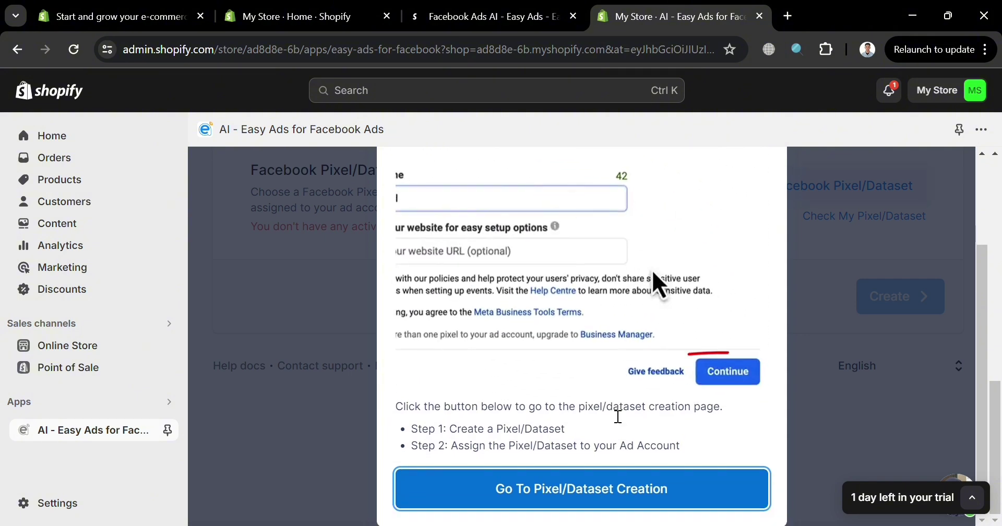
# Step: Go to Meta's Pixels page, view Thrift Store's datasets and start adding a new dataset
pyautogui.click(622, 493)
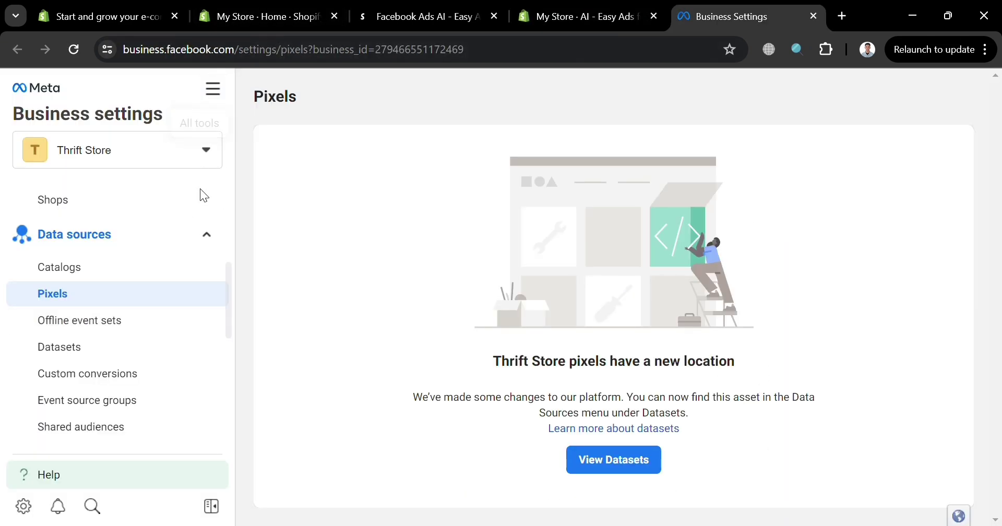
pyautogui.click(219, 89)
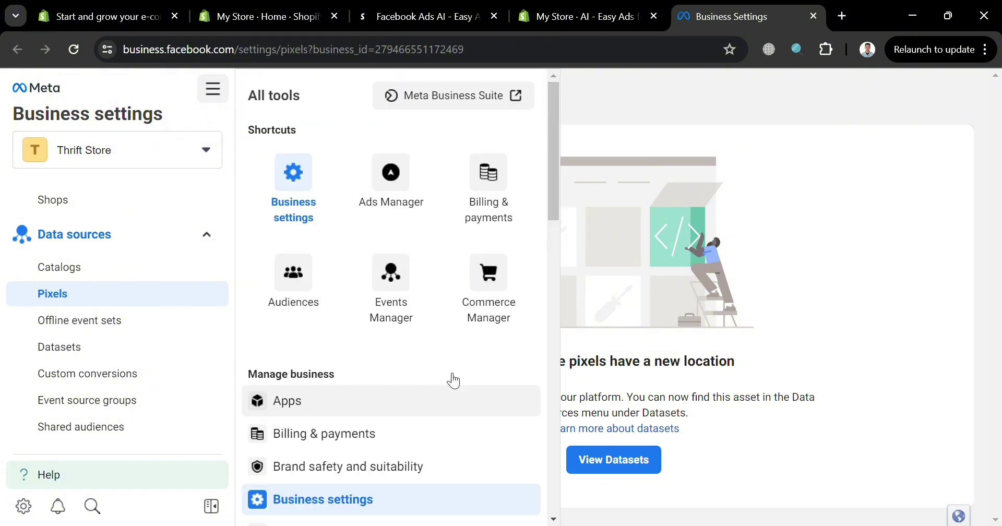
pyautogui.click(650, 442)
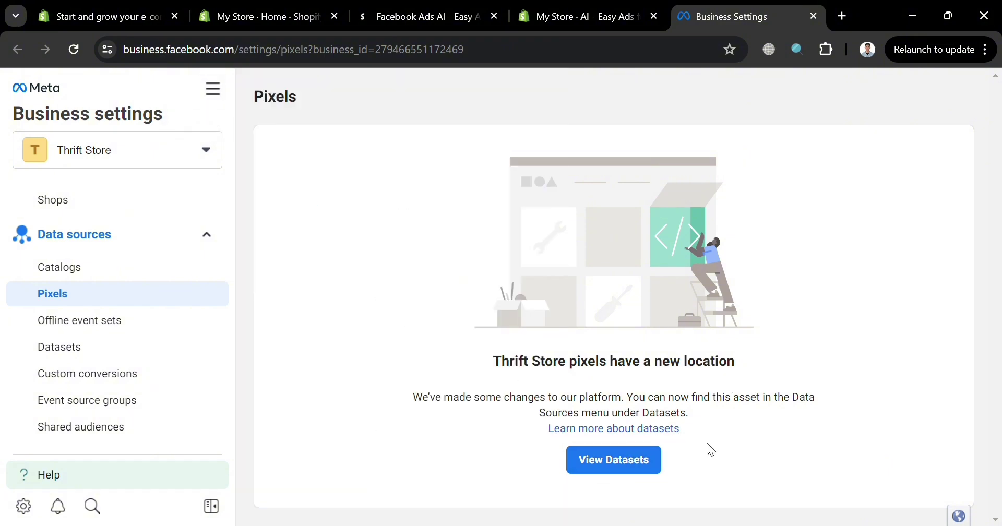
pyautogui.click(619, 450)
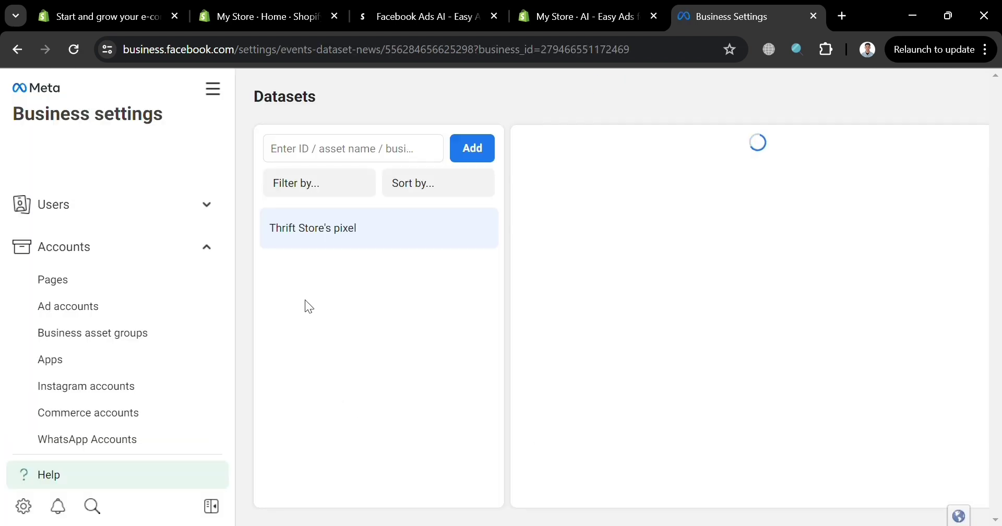
pyautogui.click(477, 152)
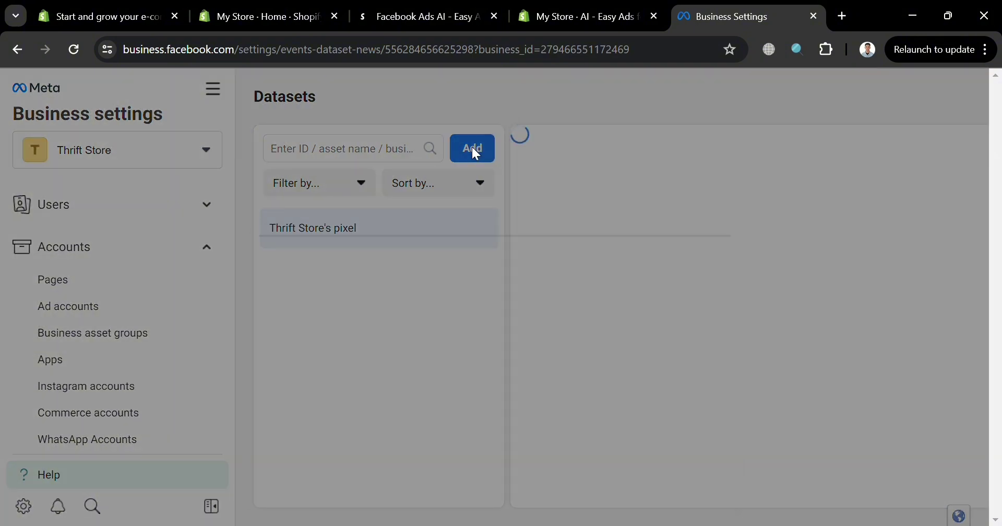
# Step: Name the new dataset 'My Pix' and create it
pyautogui.click(456, 357)
pyautogui.write('My o')
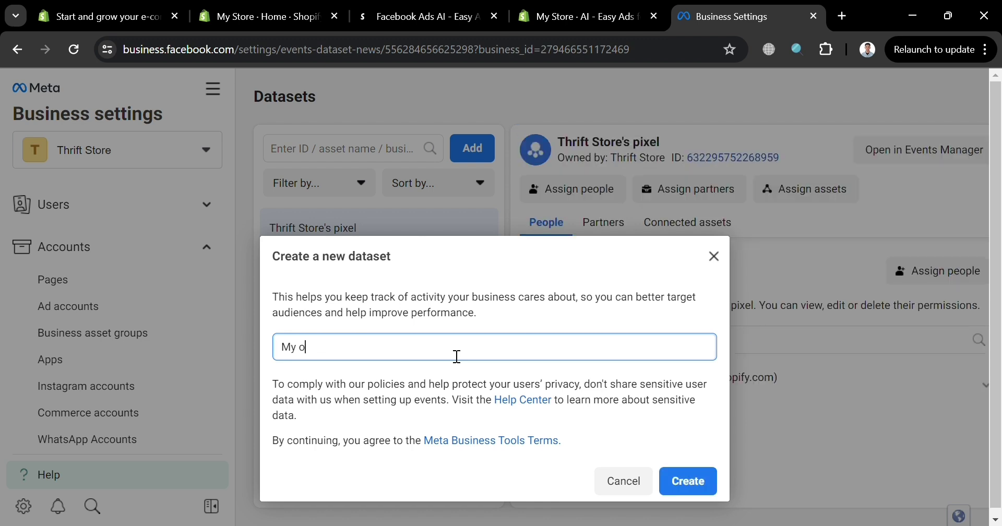
pyautogui.press('BackSpace')
pyautogui.write('Pix')
pyautogui.click(696, 478)
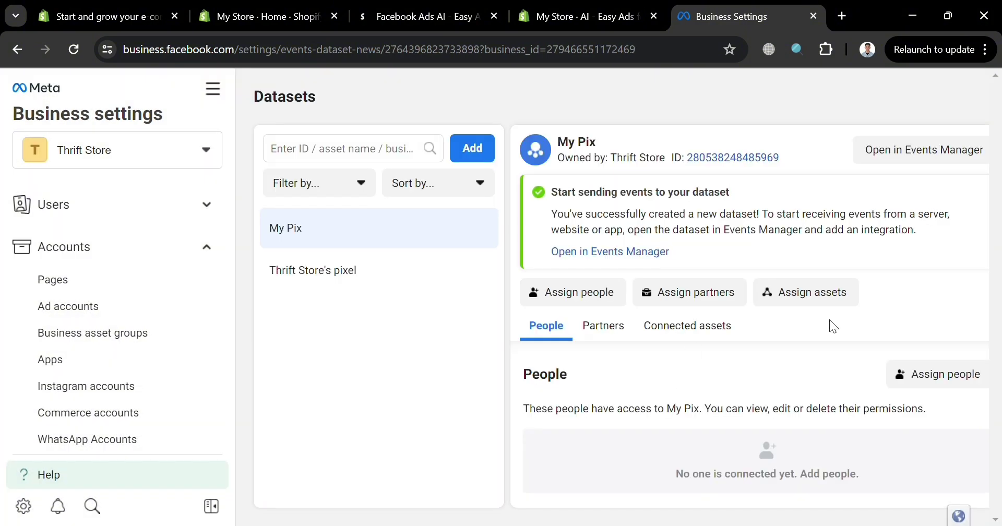
# Step: Assign the Easy Ads - Ad Account to My Pix, then return to Shopify's Easy Ads tab
pyautogui.click(581, 16)
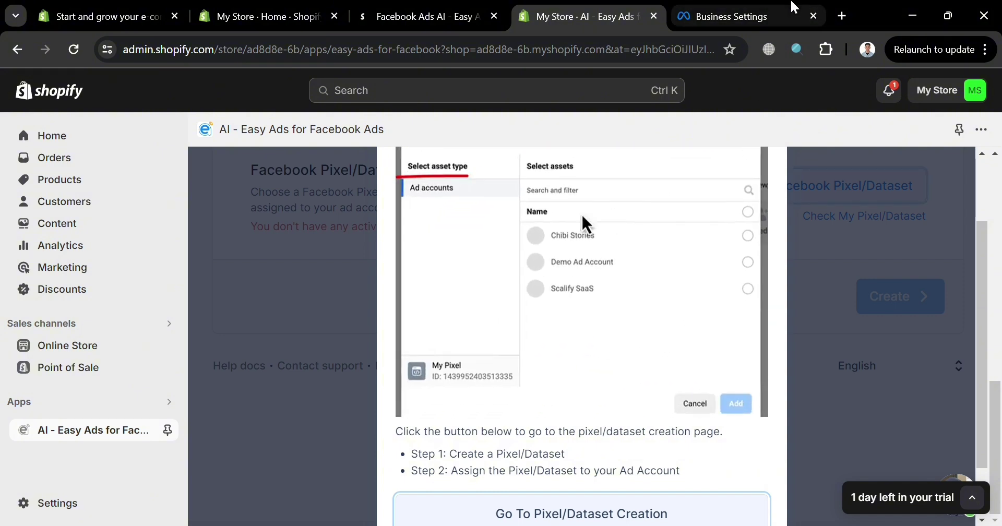
pyautogui.click(727, 7)
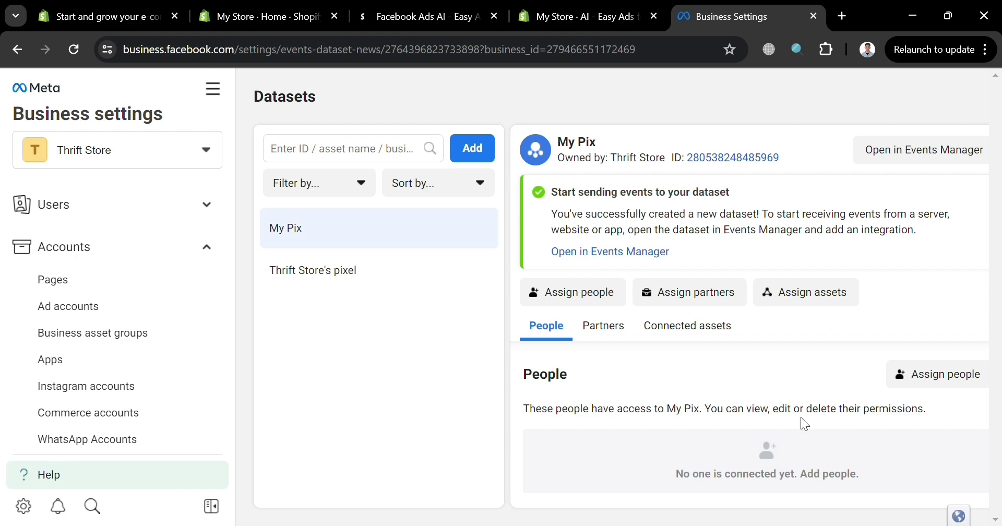
pyautogui.click(815, 305)
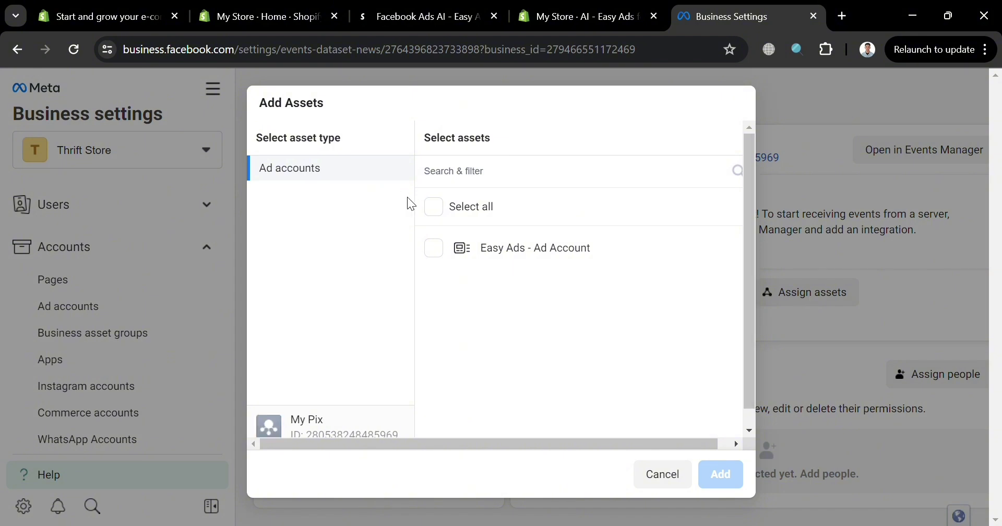
pyautogui.click(444, 251)
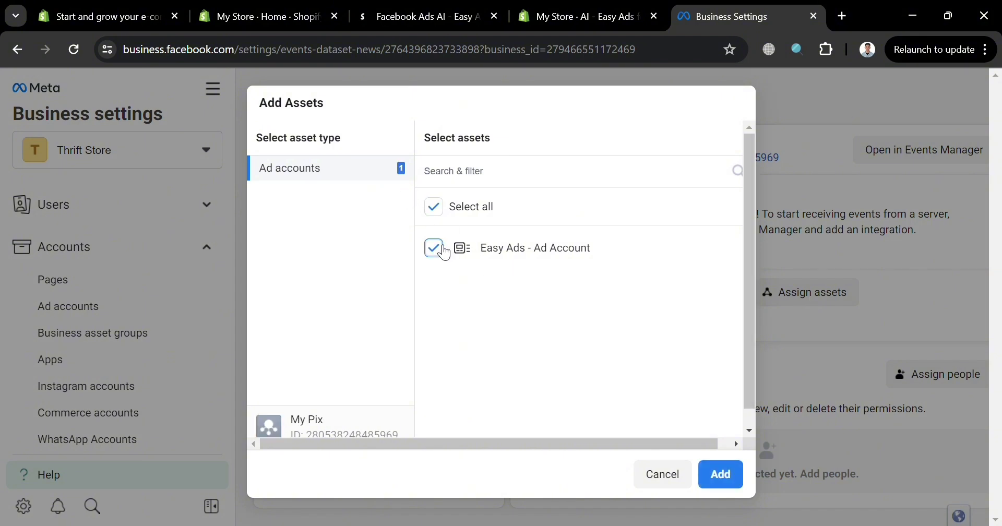
pyautogui.click(728, 475)
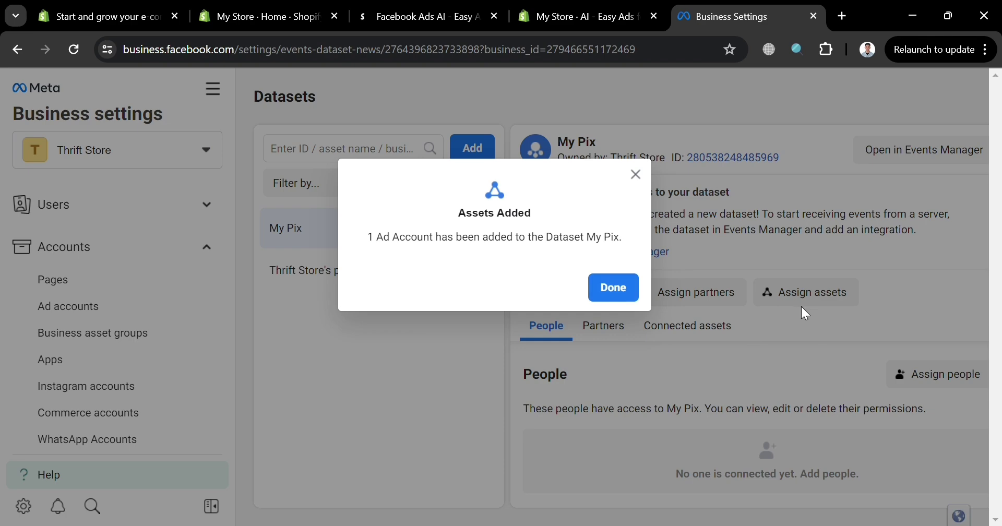
pyautogui.click(611, 288)
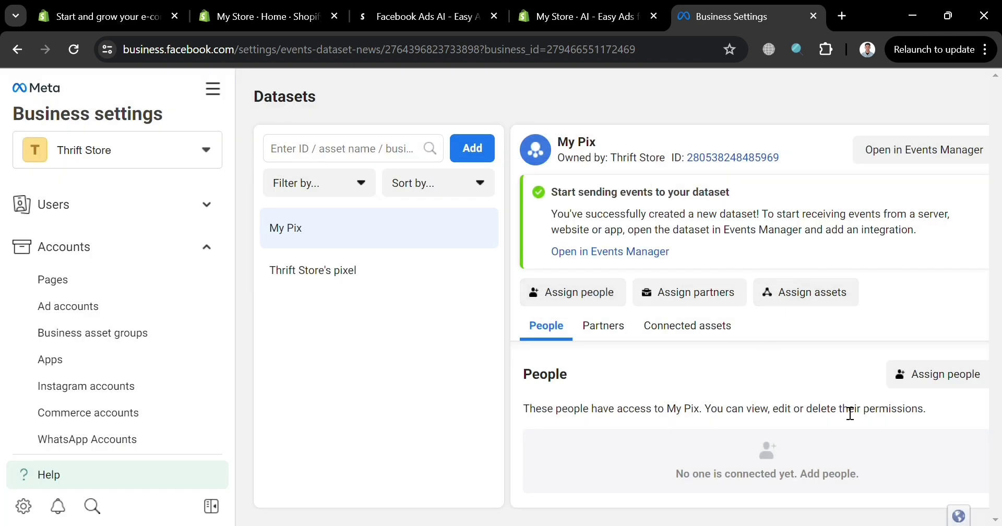
pyautogui.click(656, 7)
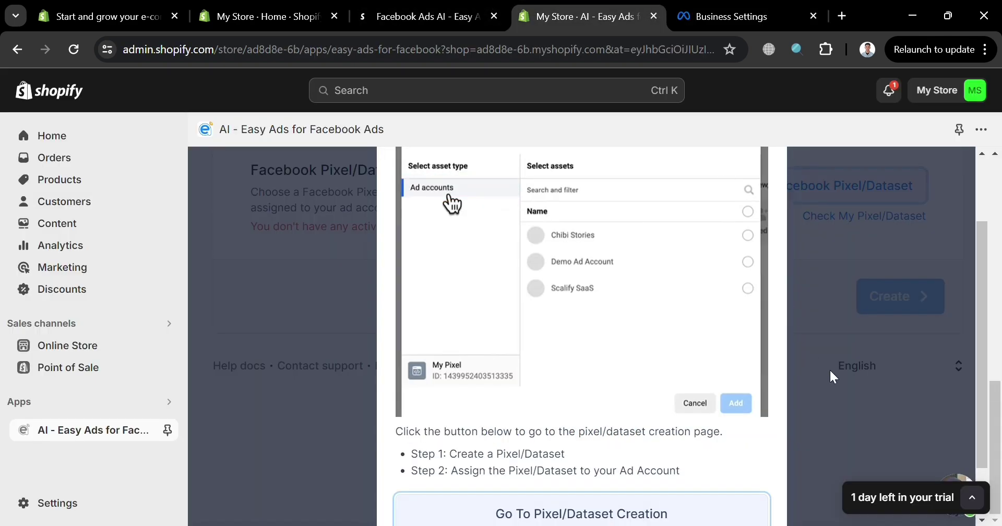
# Step: Look up the new dataset, keep My Pix as the Pixel/Dataset, and verify the setup
pyautogui.scroll(-2, 851, 383)
pyautogui.click(677, 505)
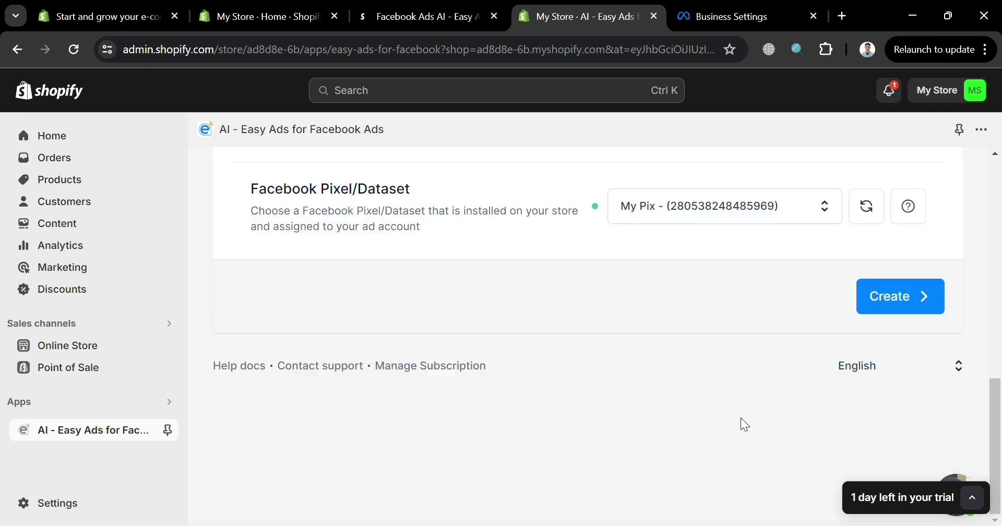
pyautogui.click(887, 292)
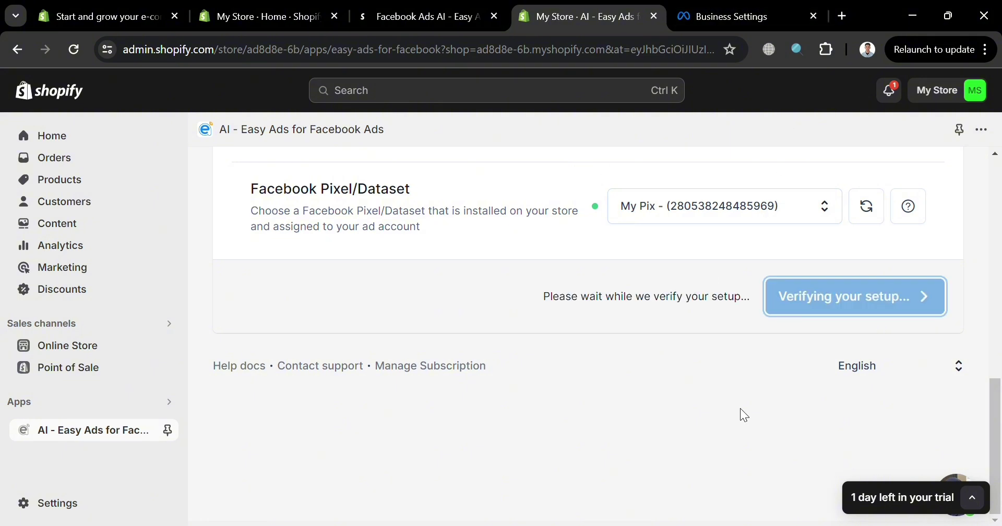
pyautogui.scroll(15, 744, 415)
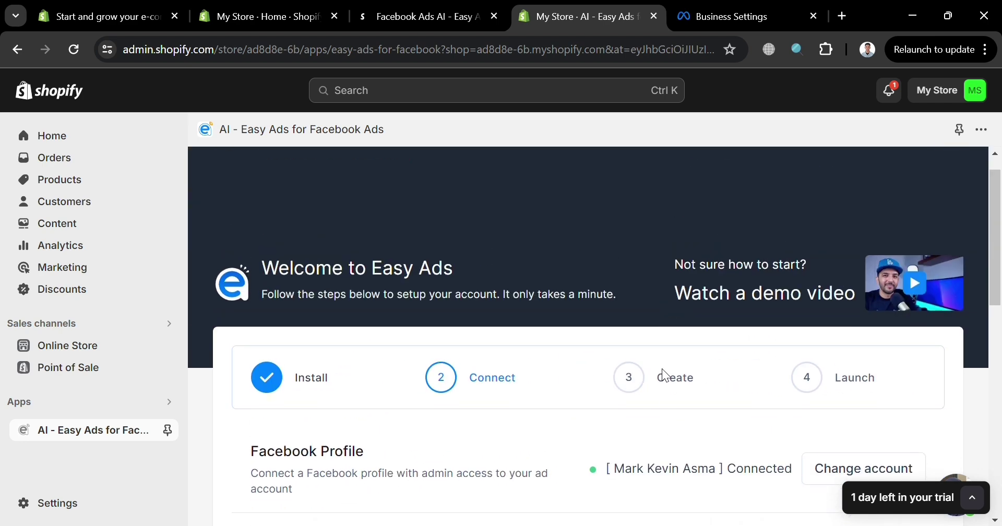
pyautogui.scroll(-15, 688, 390)
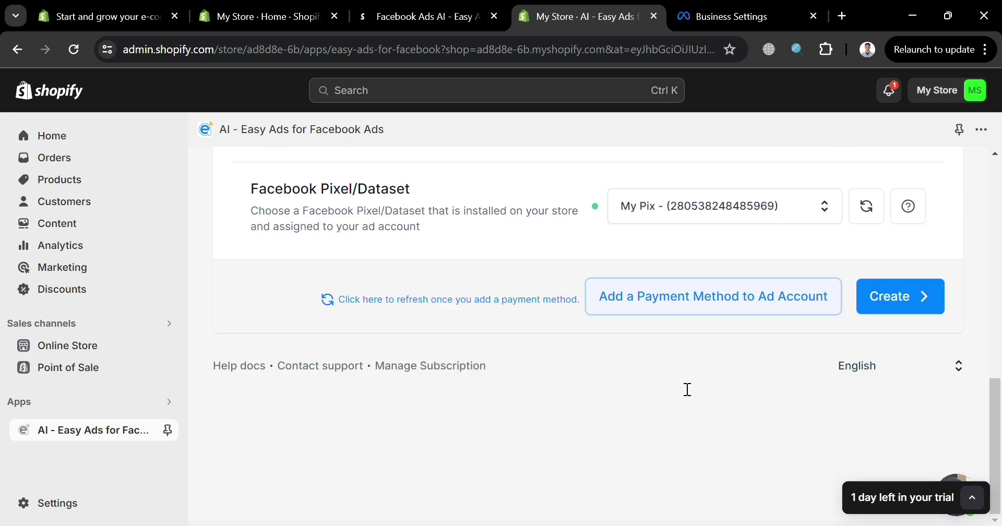
pyautogui.click(913, 301)
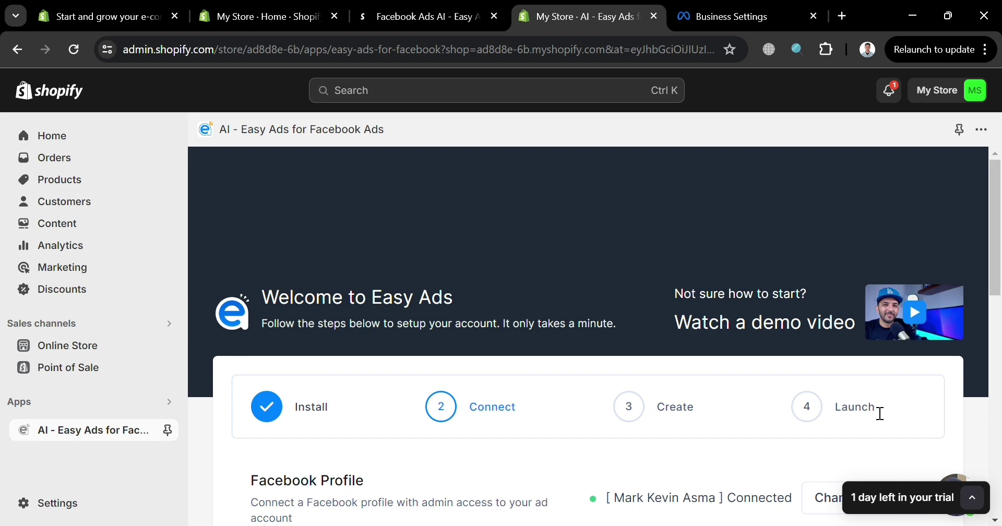
pyautogui.scroll(-6, 848, 417)
pyautogui.scroll(6, 683, 457)
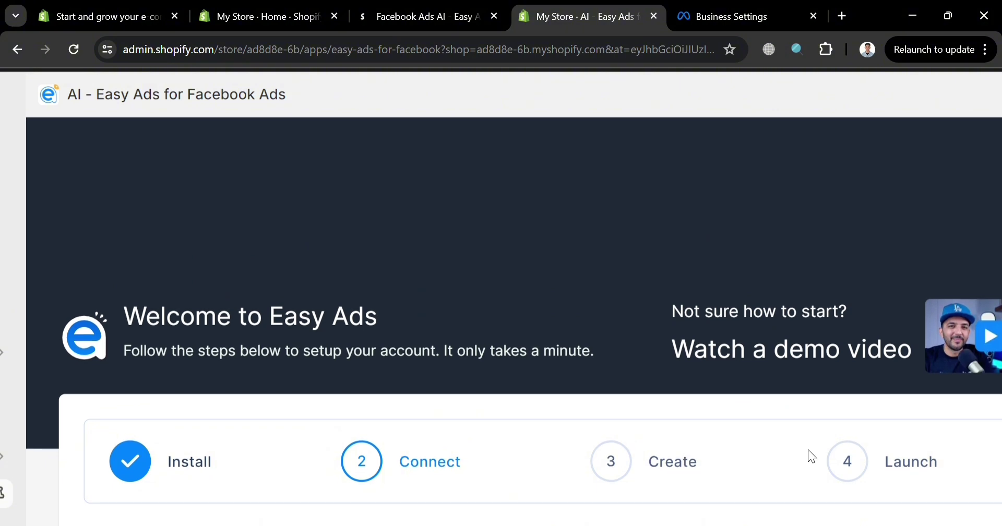
pyautogui.click(416, 7)
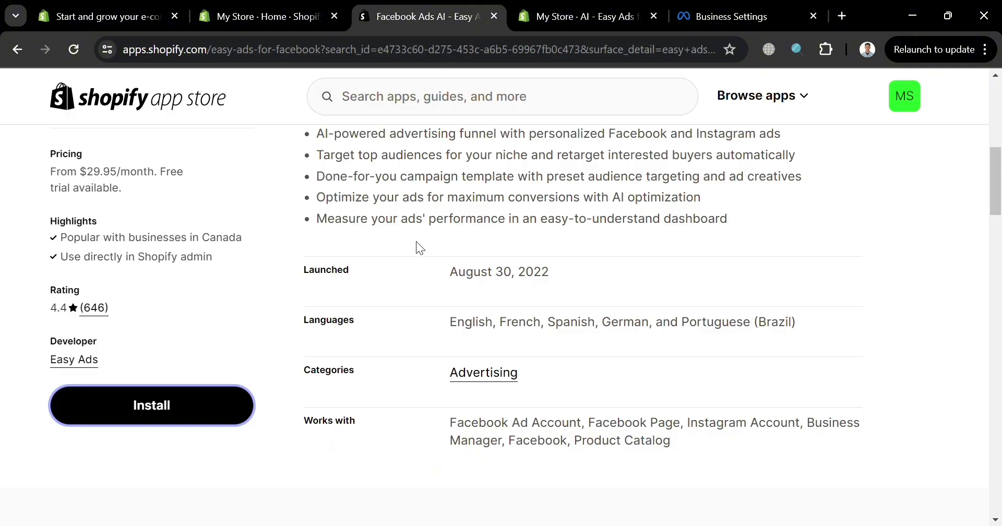
pyautogui.scroll(5, 416, 241)
pyautogui.scroll(3, 680, 314)
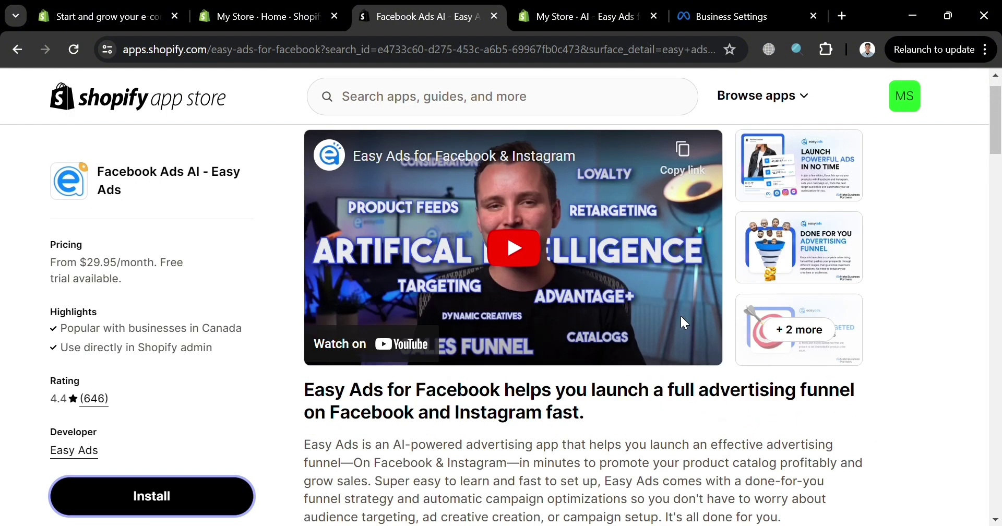
pyautogui.scroll(-12, 681, 314)
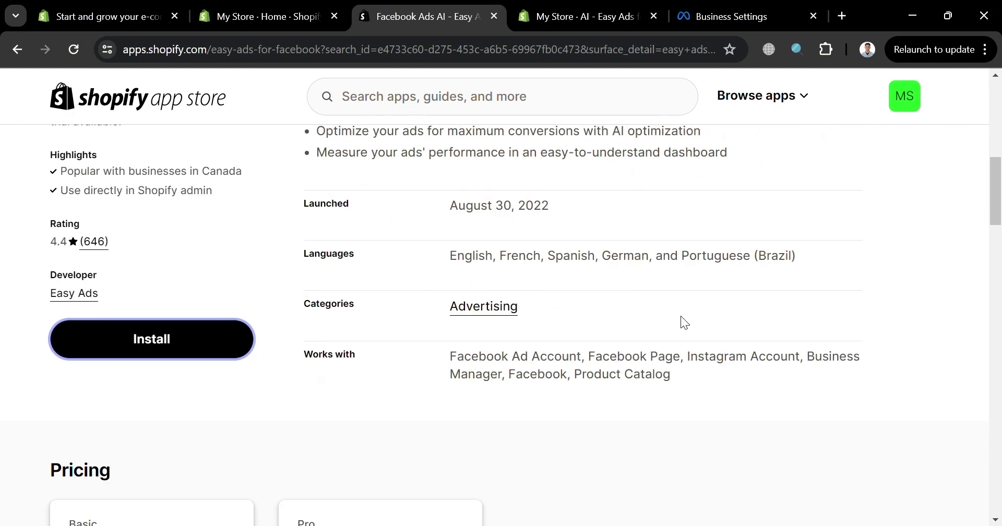
pyautogui.scroll(10, 680, 317)
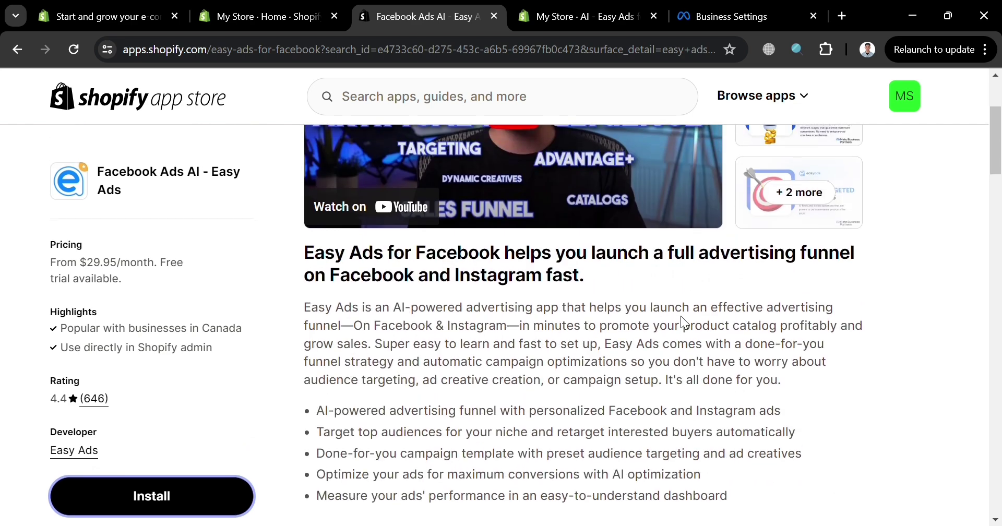
pyautogui.click(605, 8)
pyautogui.scroll(-10, 567, 296)
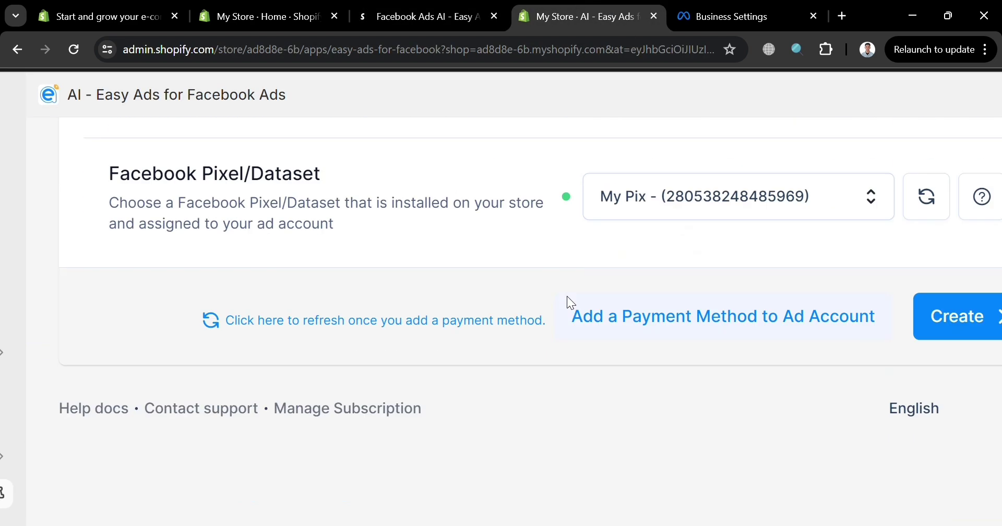